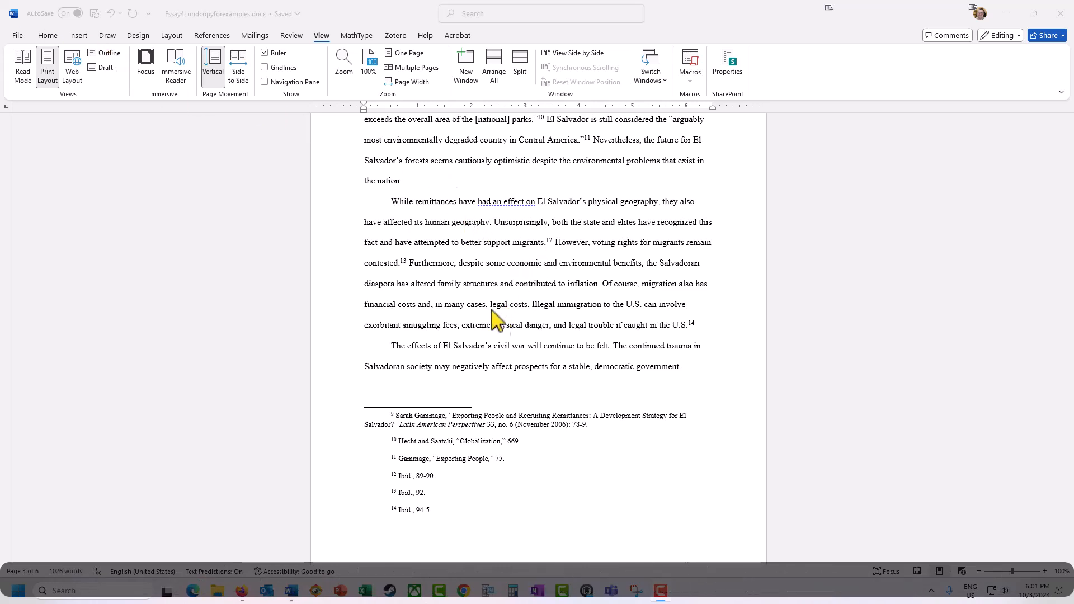
# Examine footnote 9's mark after "farm workers migrated" and highlight its full source note at the foot of the page
pyautogui.click(423, 428)
pyautogui.scroll(2, 456, 389)
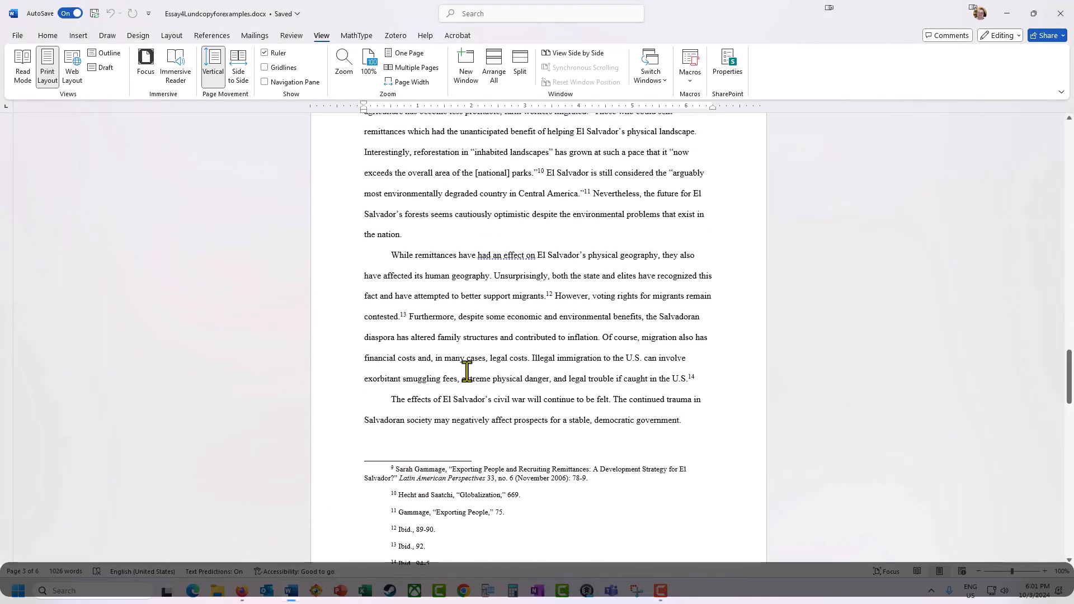
pyautogui.scroll(1, 577, 196)
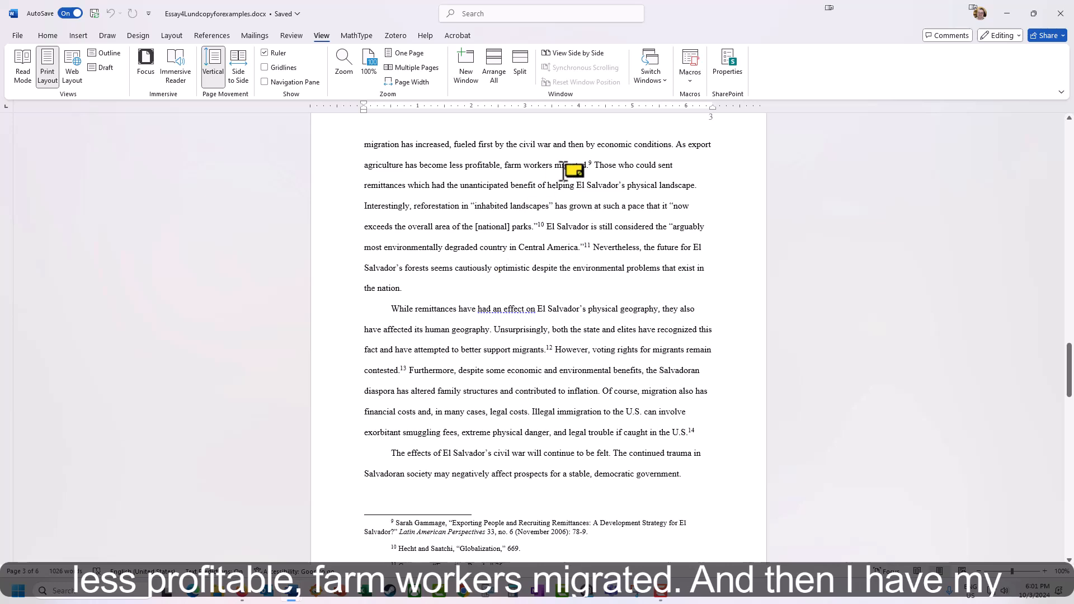
pyautogui.scroll(-2, 503, 459)
pyautogui.scroll(-2, 507, 479)
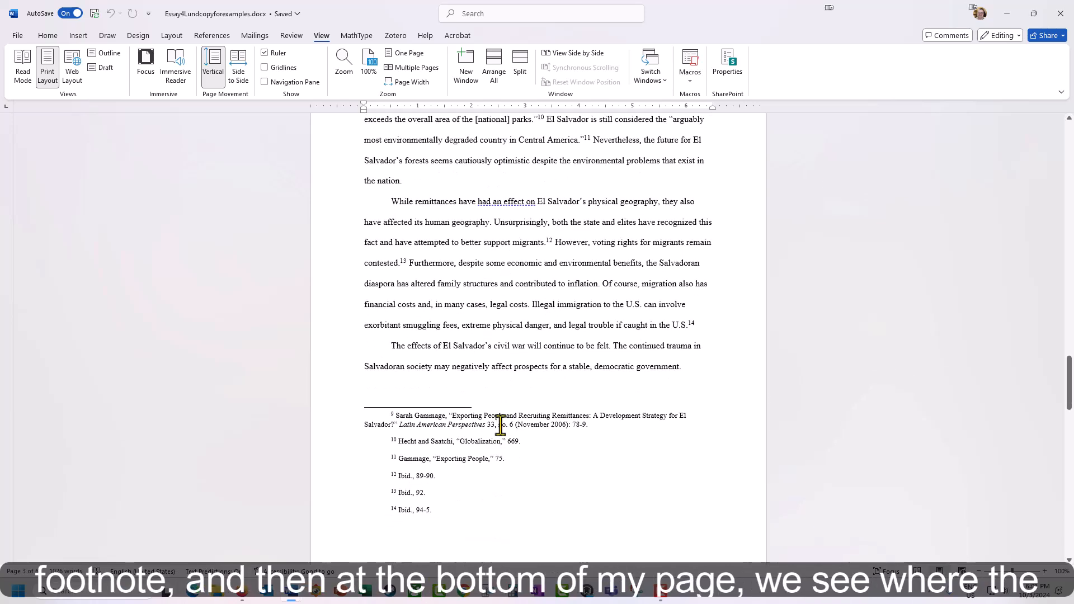
pyautogui.moveTo(395, 415); pyautogui.dragTo(591, 426)
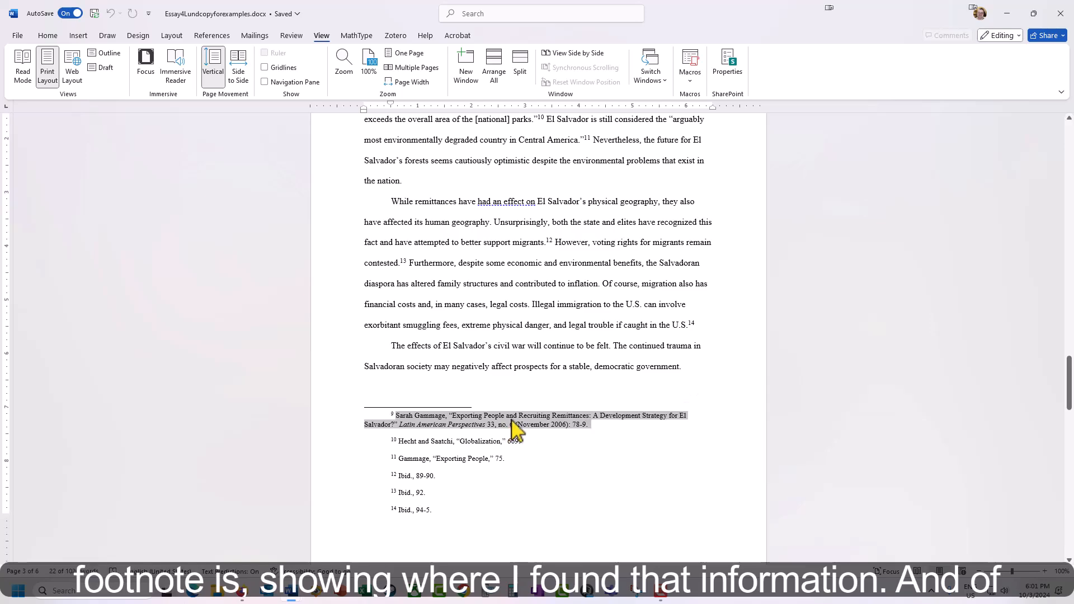
pyautogui.scroll(9, 513, 427)
pyautogui.scroll(-3, 538, 336)
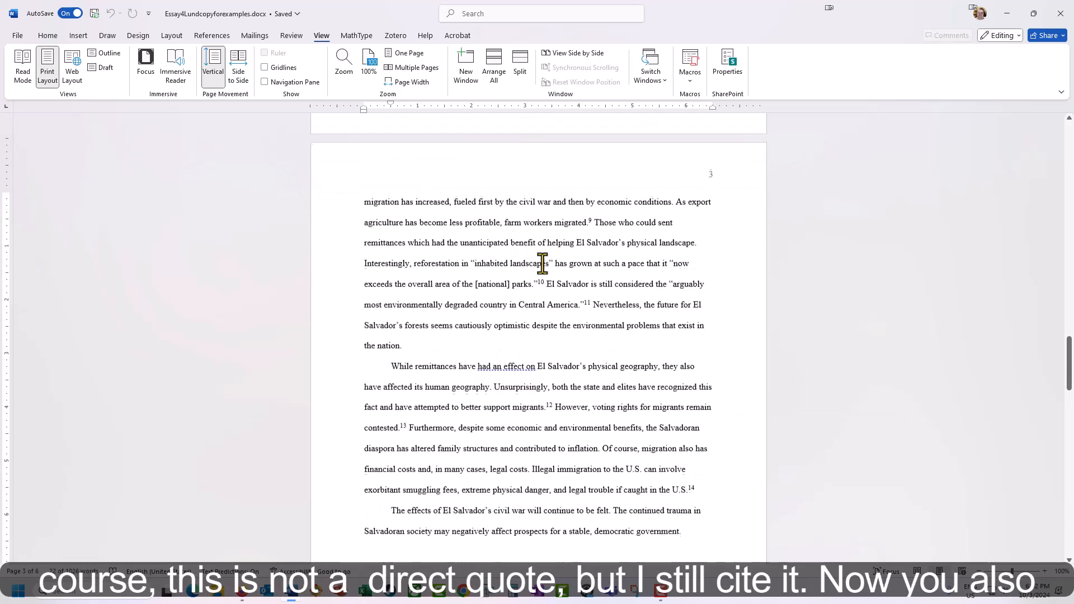
pyautogui.click(530, 218)
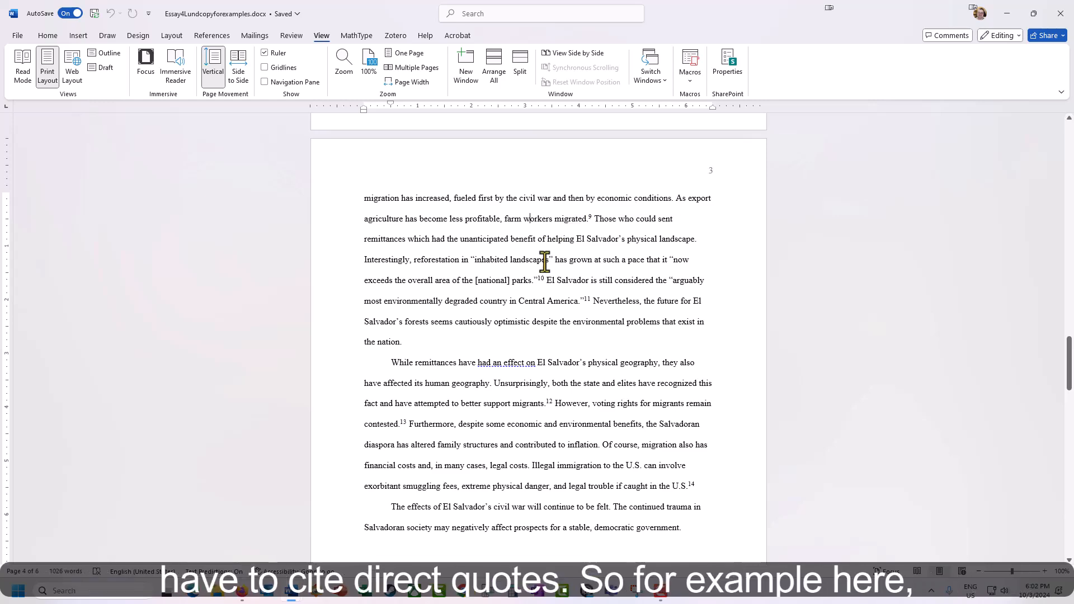
# Examine the direct quotes cited by footnotes 10 and 11 in the paragraph on reforestation
pyautogui.scroll(-6, 551, 251)
pyautogui.scroll(4, 545, 262)
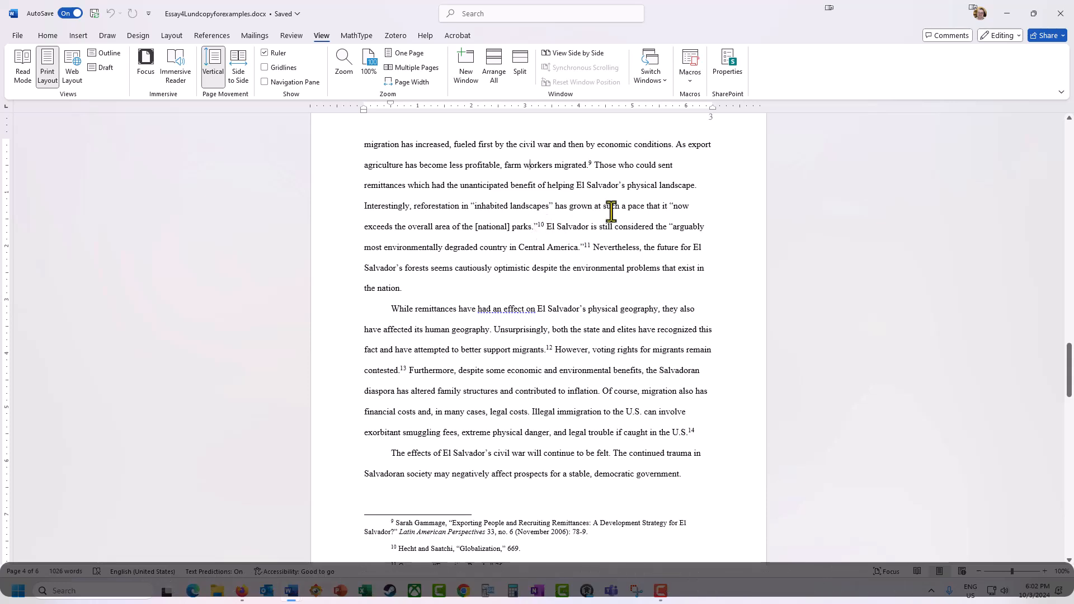
pyautogui.moveTo(550, 206); pyautogui.dragTo(592, 248)
pyautogui.click(539, 278)
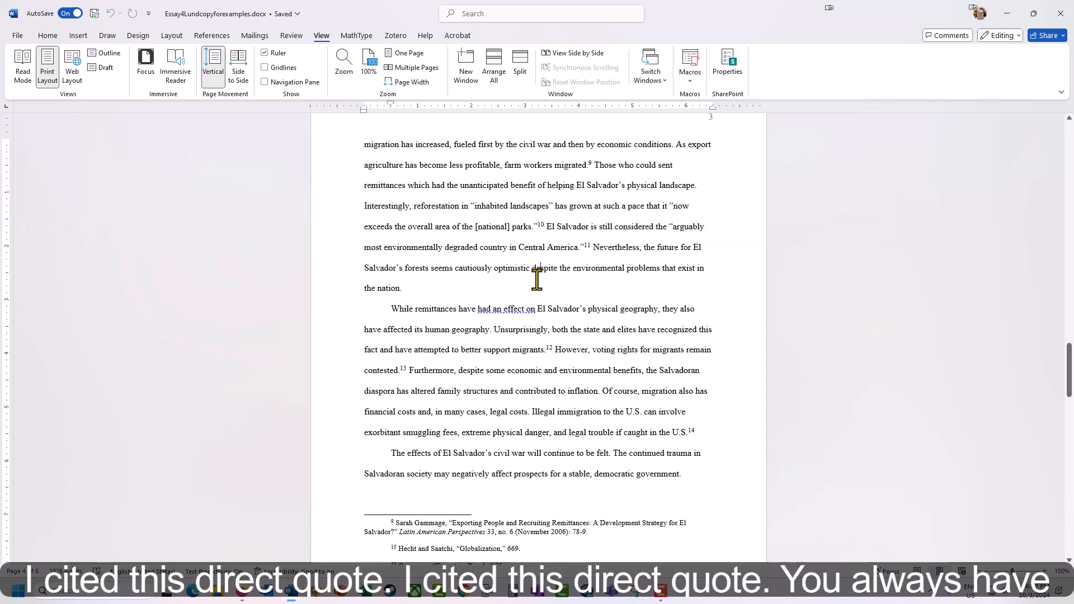
# Highlight the paraphrased sentence beginning "Unsurprisingly" and examine the placement of footnote marks 12, 13 and 14 at the sentence ends
pyautogui.scroll(-1, 546, 358)
pyautogui.scroll(-1, 545, 358)
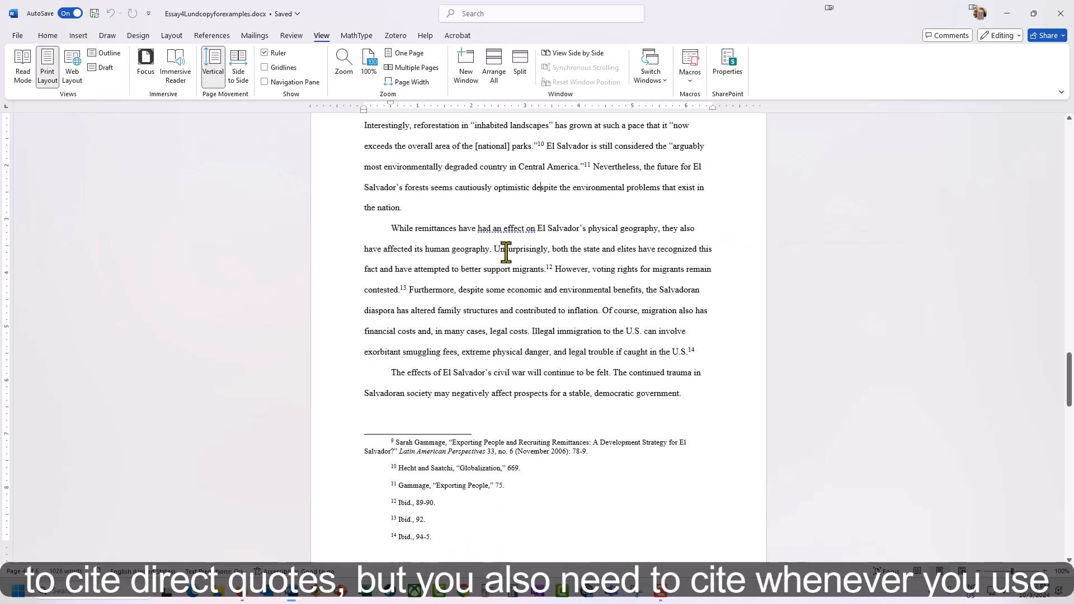
pyautogui.moveTo(495, 249); pyautogui.dragTo(546, 274)
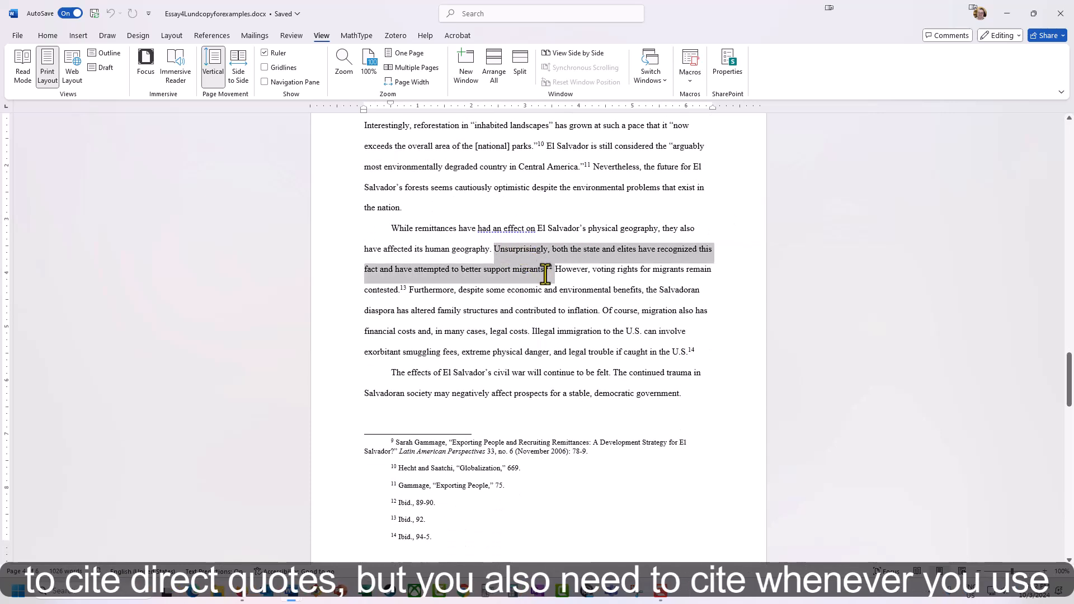
pyautogui.click(521, 310)
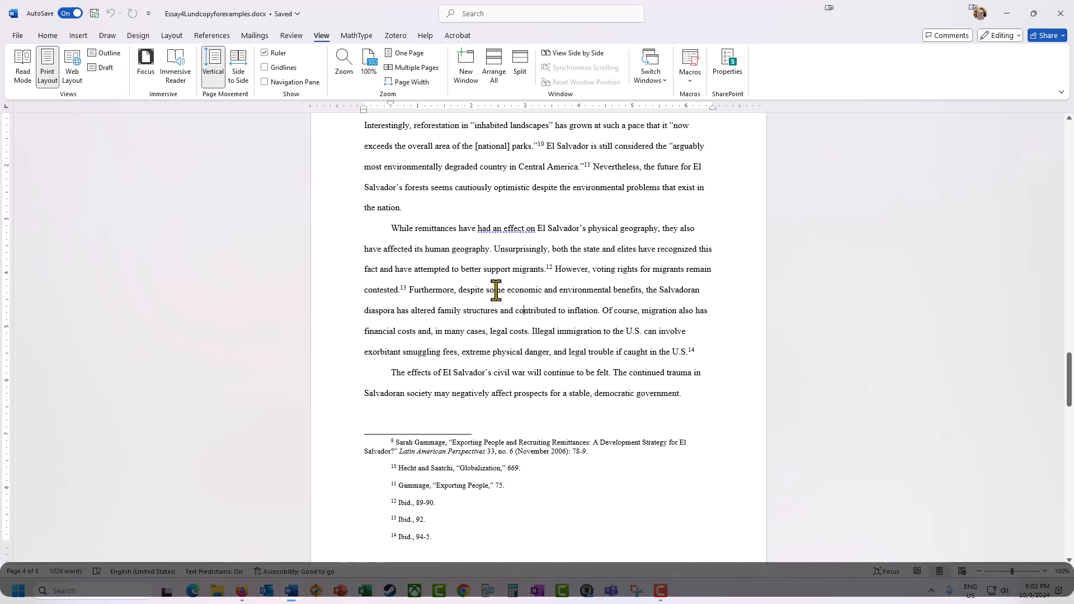
pyautogui.moveTo(547, 269)
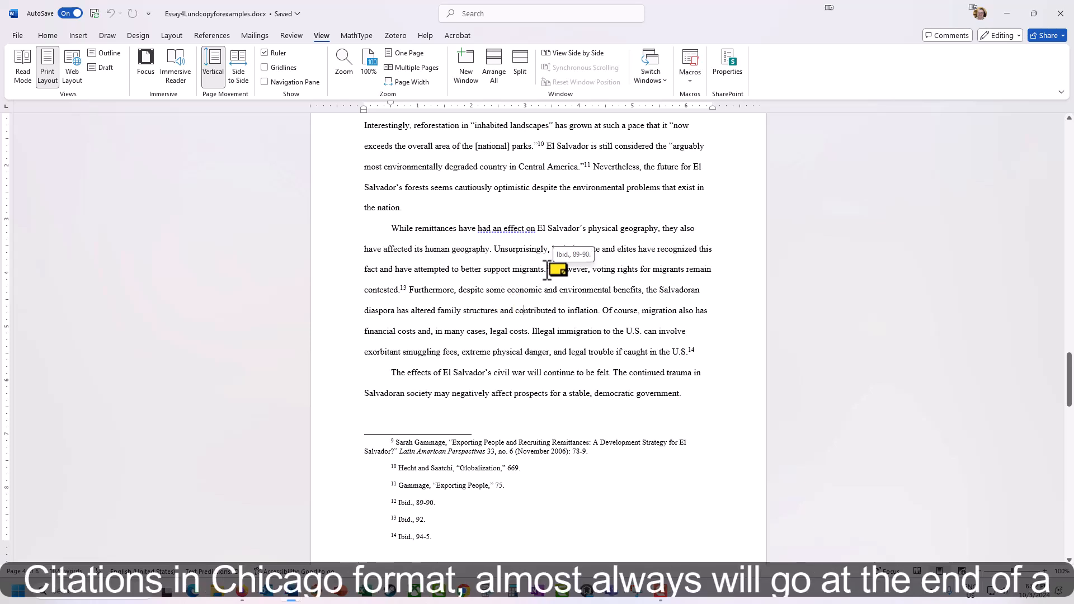
pyautogui.moveTo(548, 270); pyautogui.dragTo(554, 269)
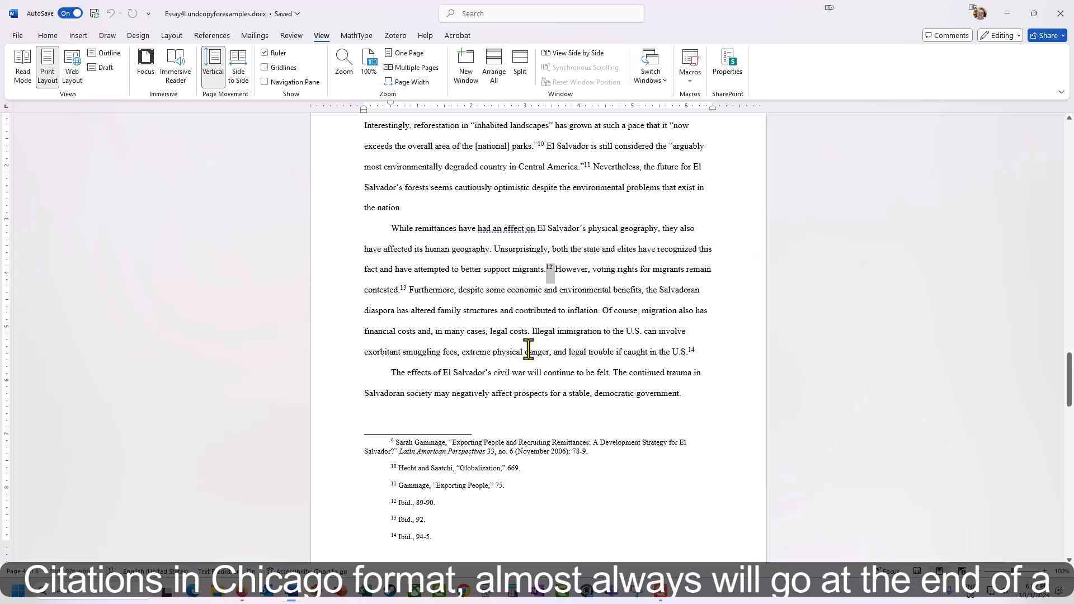
pyautogui.click(404, 289)
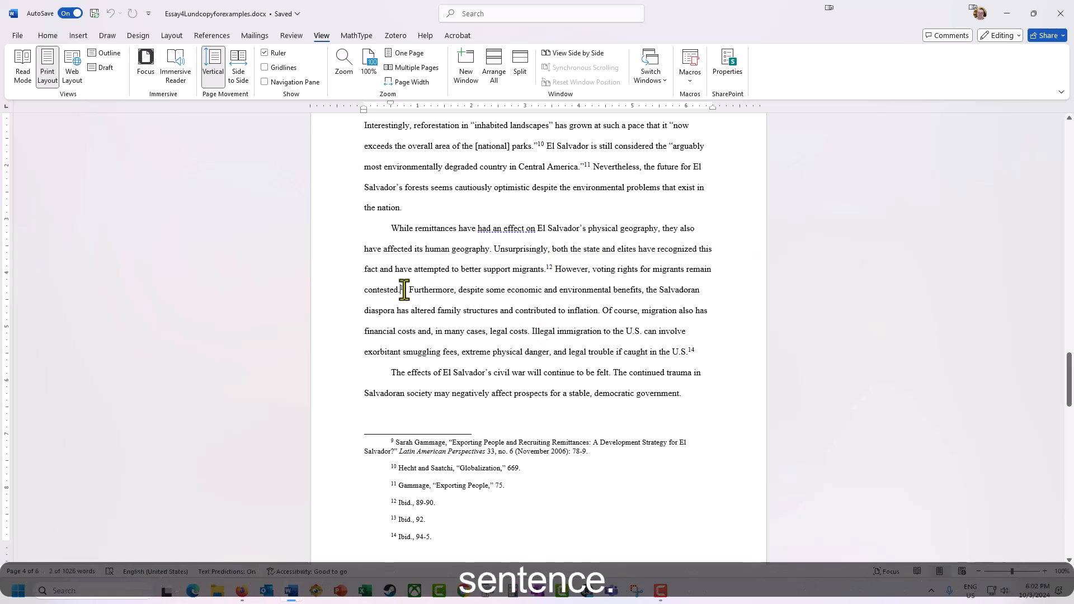
pyautogui.moveTo(407, 290); pyautogui.dragTo(695, 353)
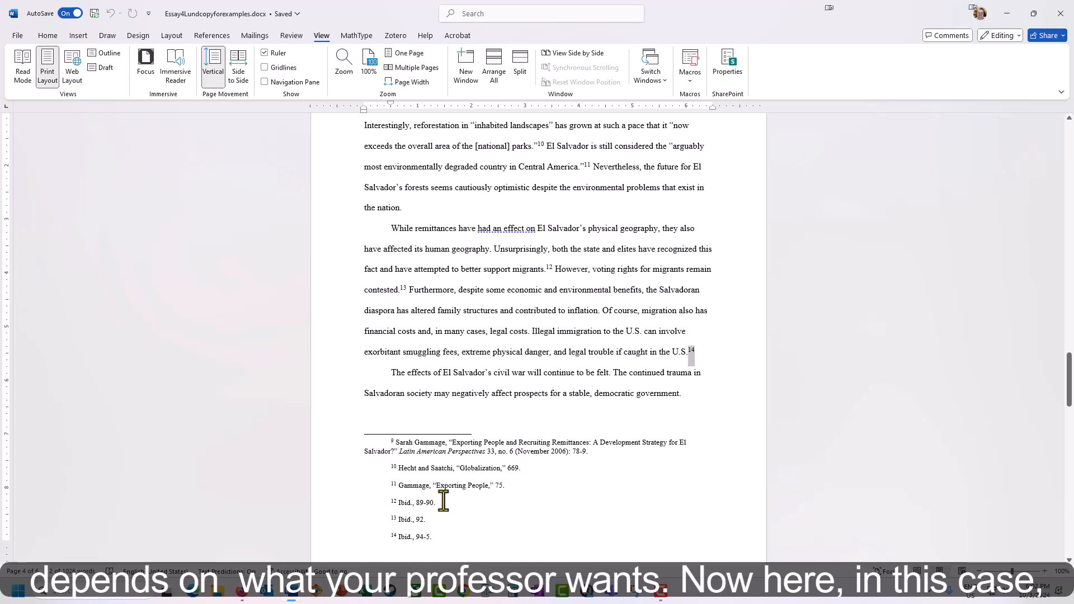
# Examine the shortened note 11 and the Ibid. entries of footnotes 12 to 14, highlighting their page numbers
pyautogui.scroll(-1, 447, 358)
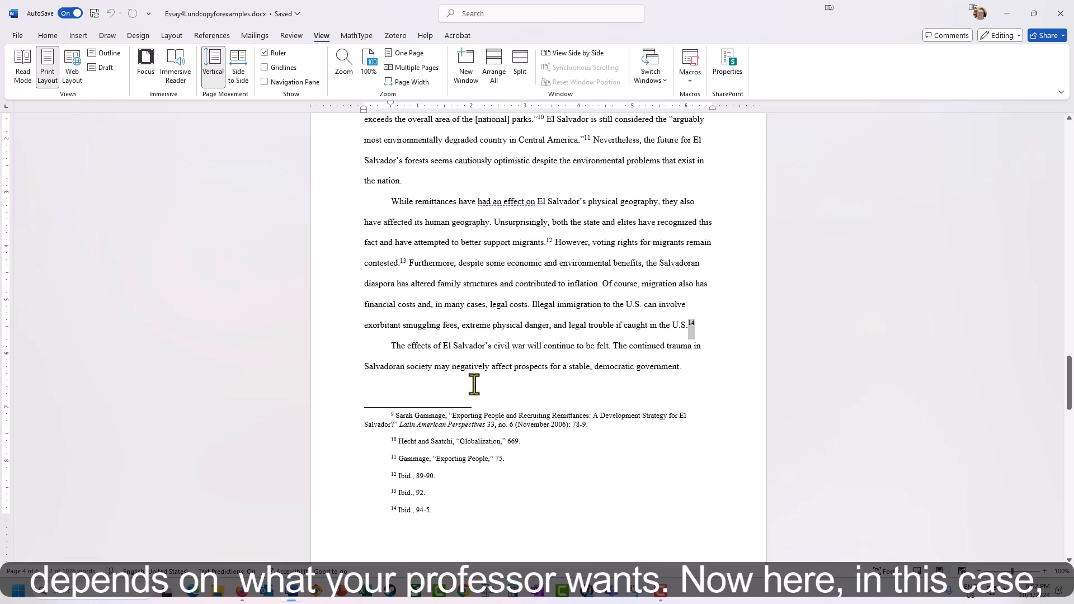
pyautogui.scroll(-1, 584, 285)
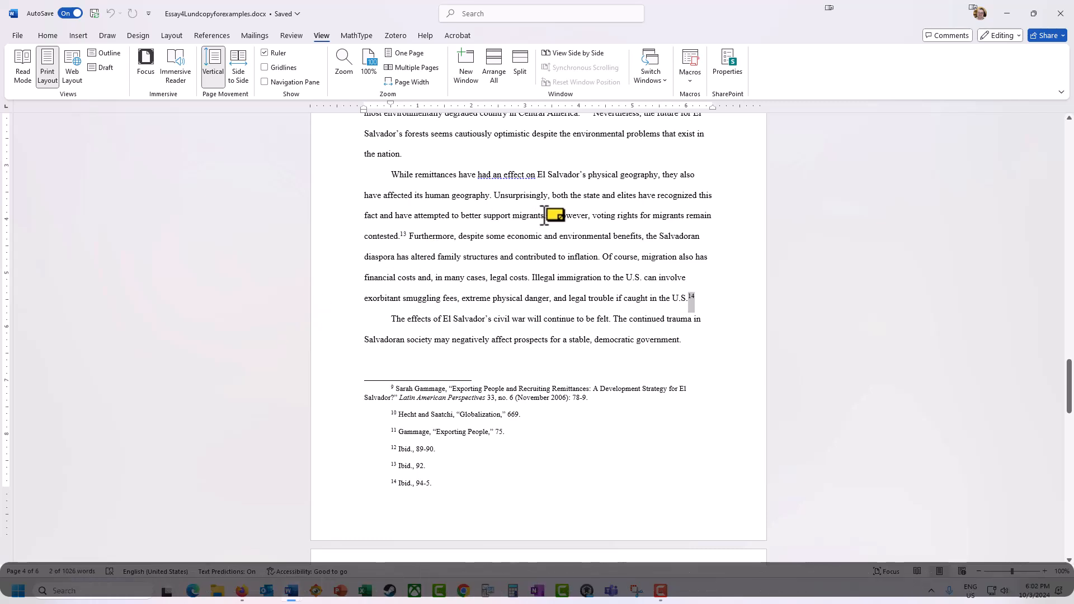
pyautogui.moveTo(398, 448); pyautogui.dragTo(431, 483)
pyautogui.click(432, 483)
pyautogui.moveTo(398, 432); pyautogui.dragTo(467, 433)
pyautogui.click(434, 456)
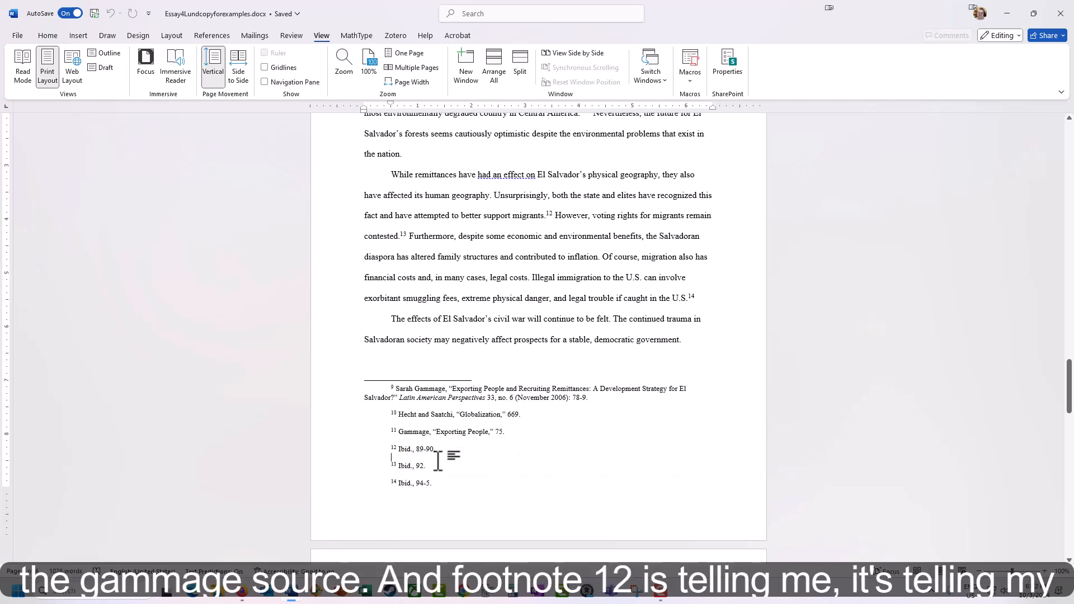
pyautogui.moveTo(415, 449); pyautogui.dragTo(435, 449)
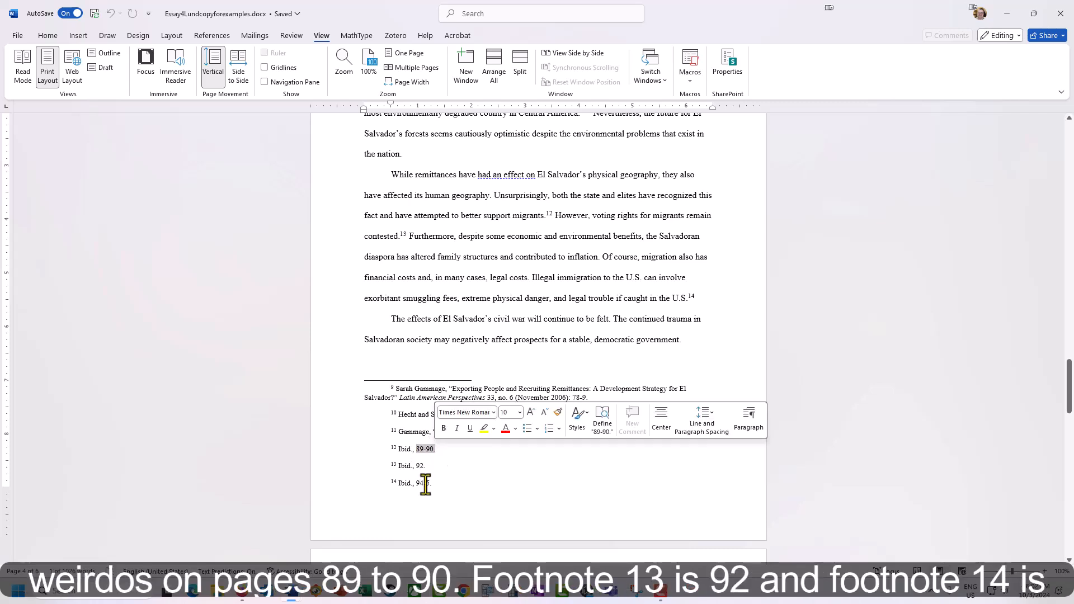
pyautogui.moveTo(426, 466); pyautogui.dragTo(411, 484)
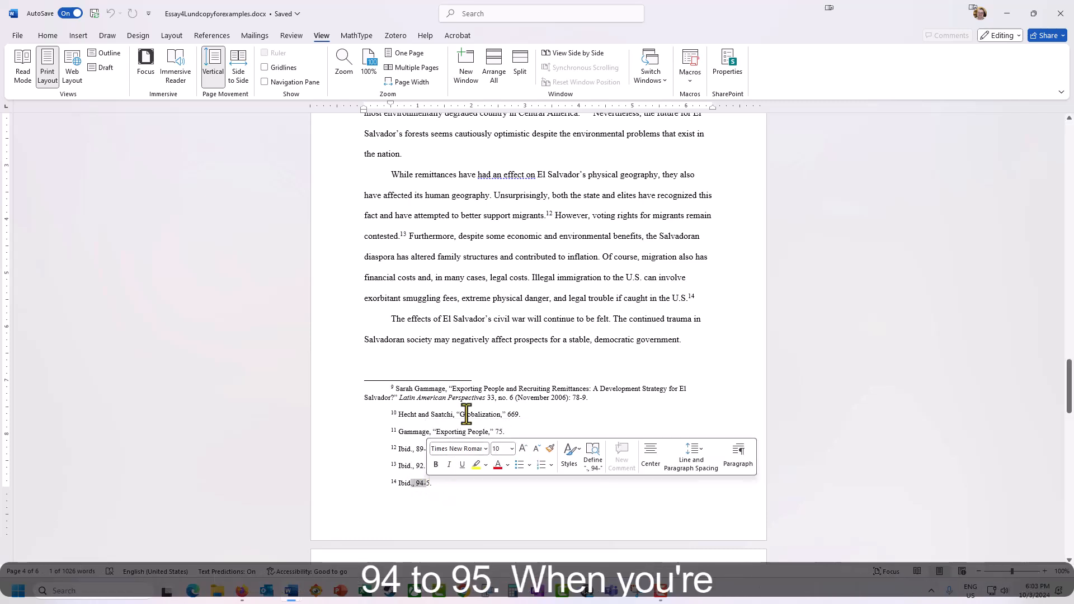
pyautogui.click(469, 339)
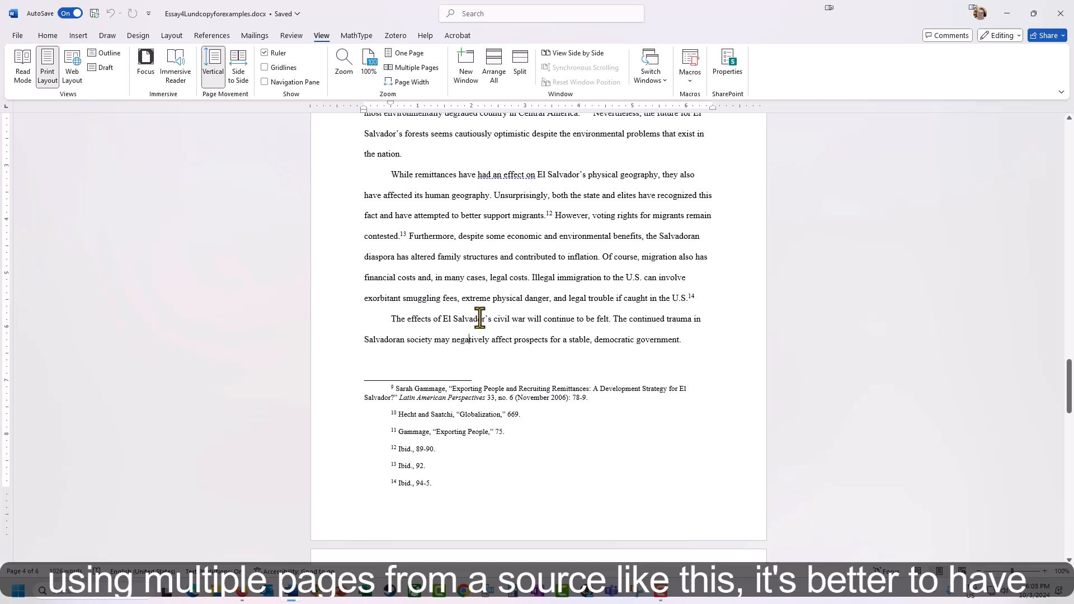
# Change the page range in footnote 14 to 89-95
pyautogui.moveTo(546, 216)
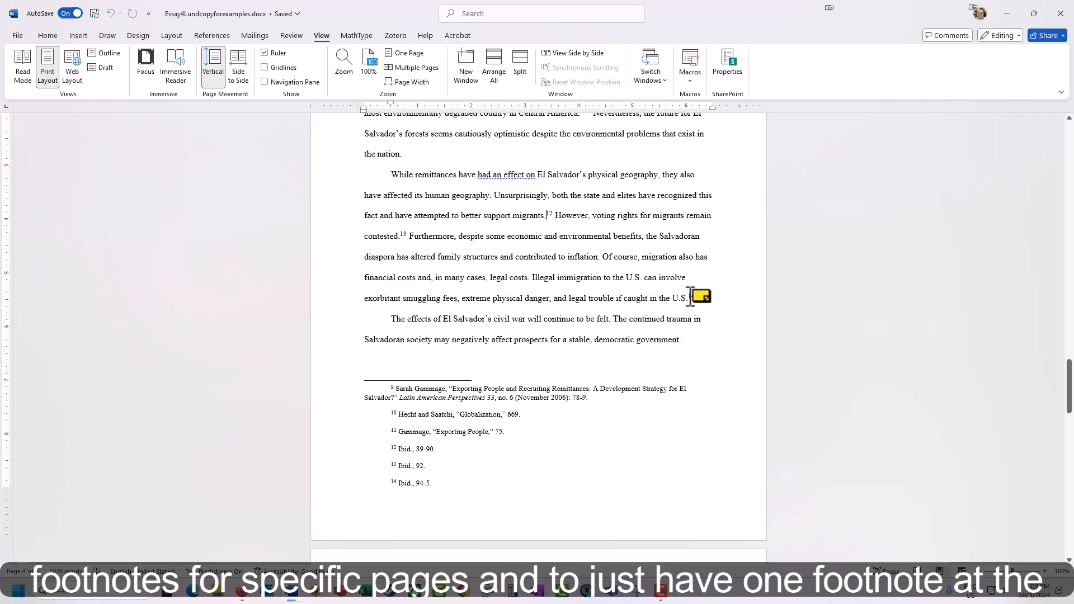
pyautogui.moveTo(692, 297)
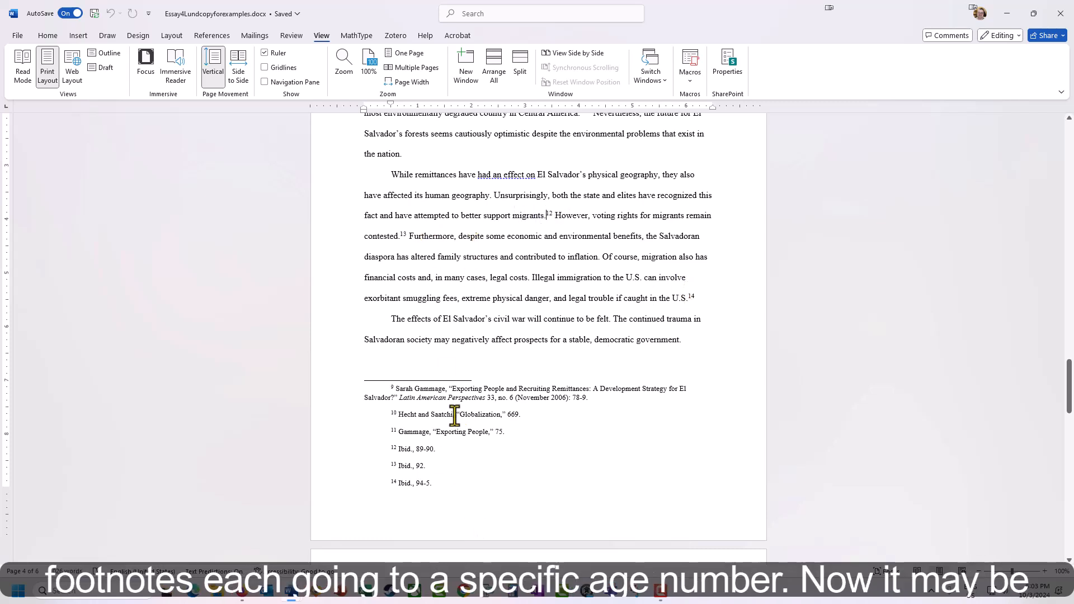
pyautogui.click(421, 466)
pyautogui.click(426, 484)
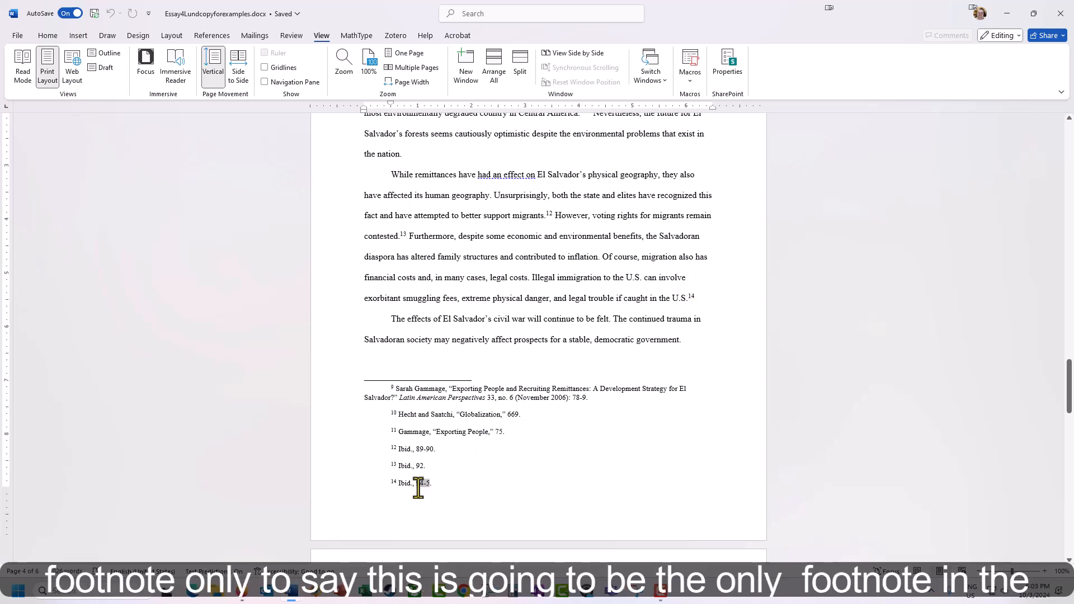
pyautogui.moveTo(417, 486); pyautogui.dragTo(487, 515)
pyautogui.write('89-9')
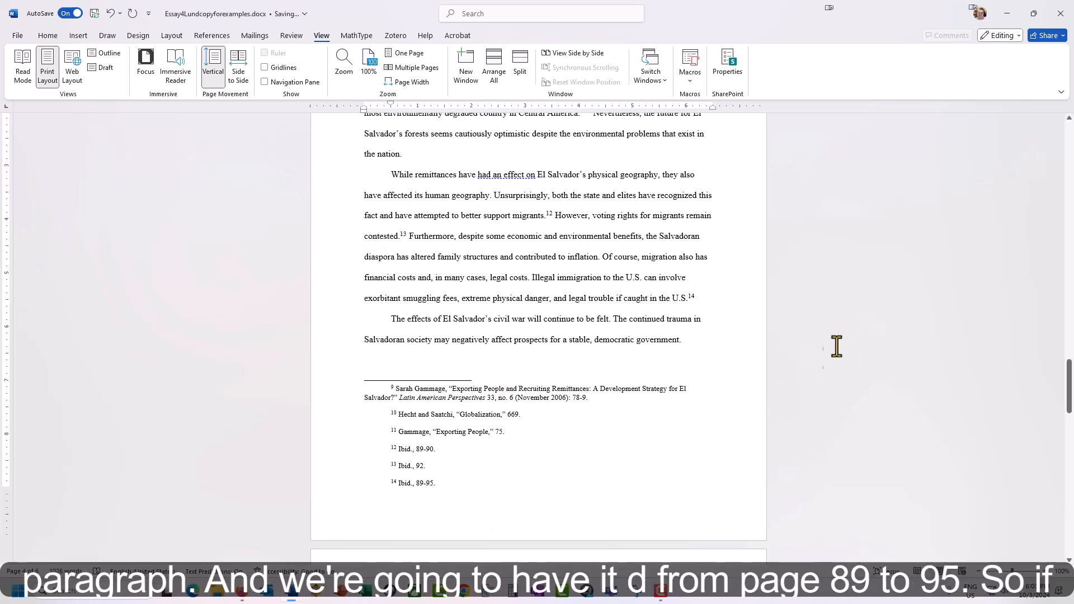
# Delete the footnote references after "support migrants." and "remain contested.", keeping only the one at the paragraph's end
pyautogui.click(547, 215)
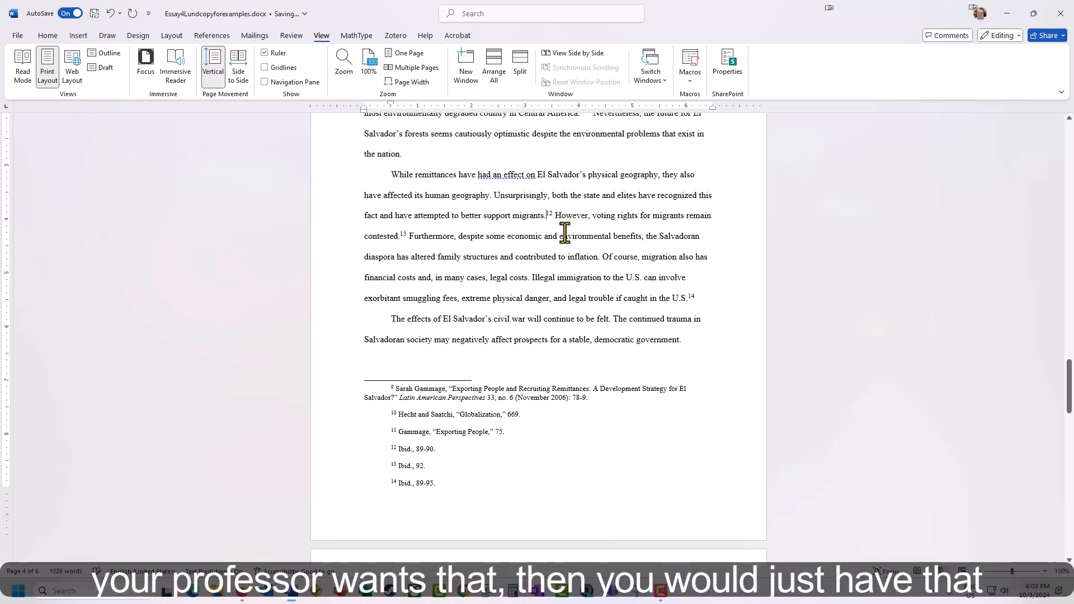
pyautogui.press('Delete')
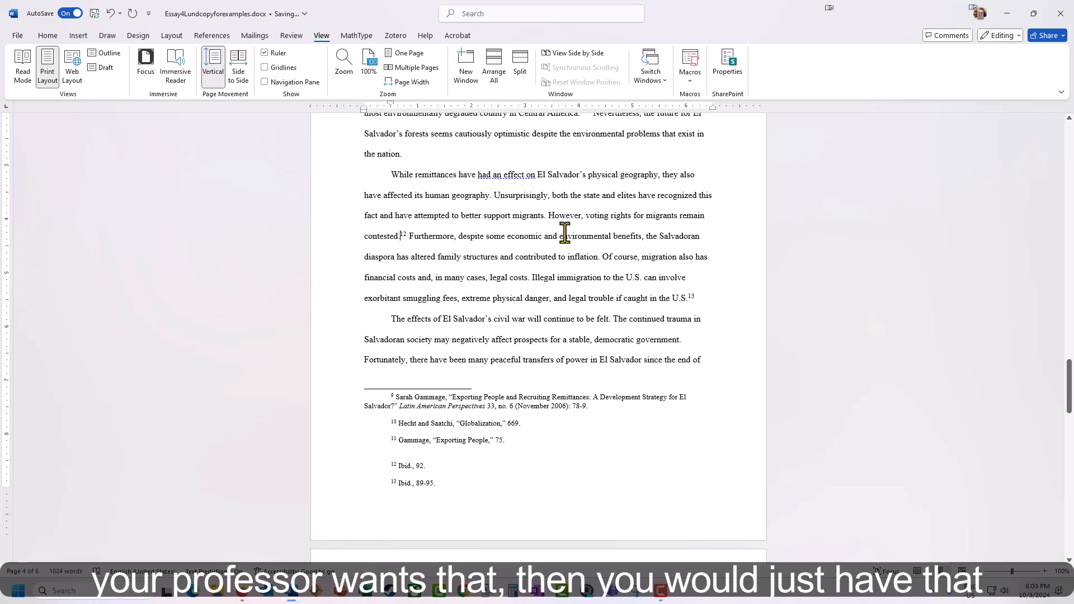
pyautogui.press('Delete')
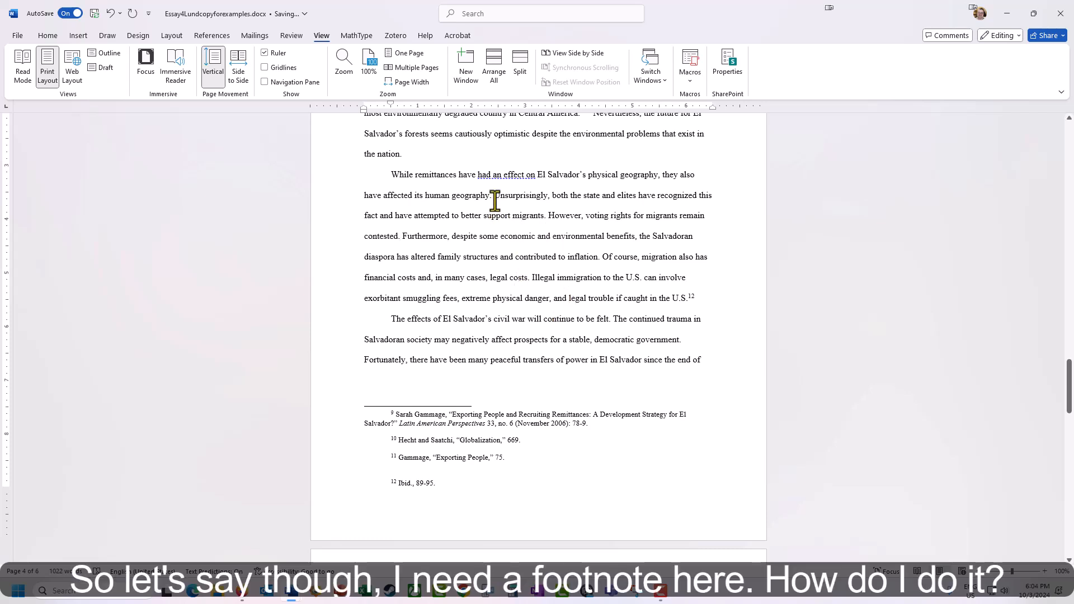
# Insert a new footnote after the period of "better support migrants." and indent its first line
pyautogui.click(544, 216)
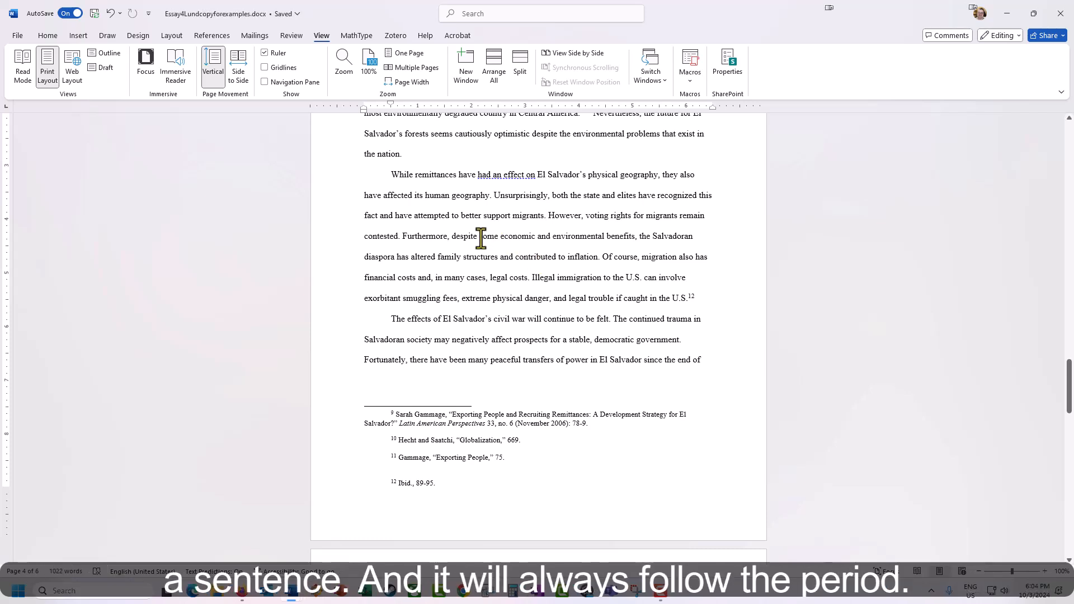
pyautogui.click(212, 36)
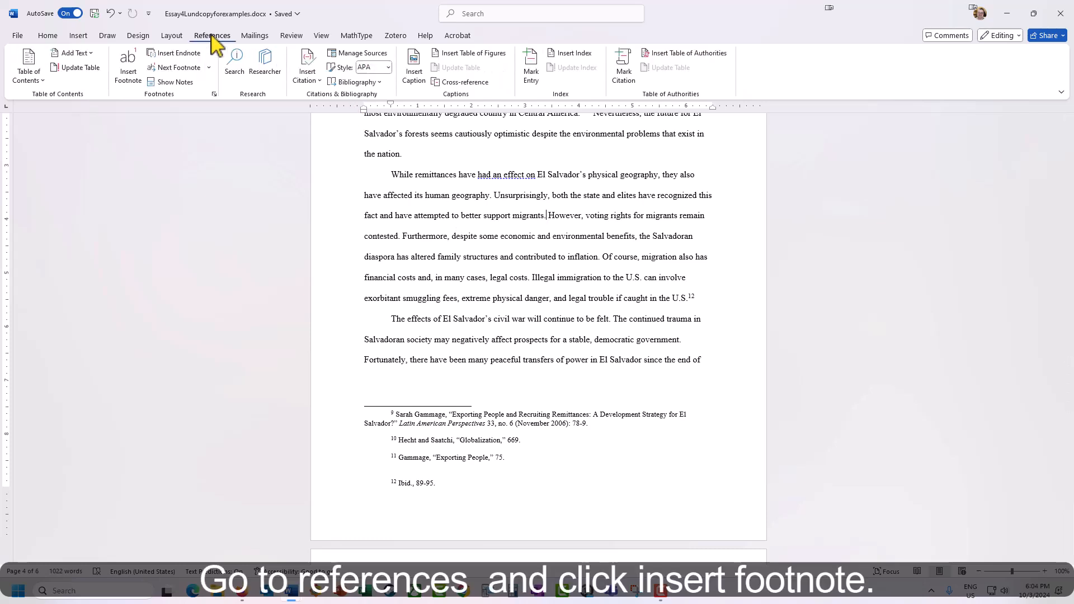
pyautogui.click(133, 76)
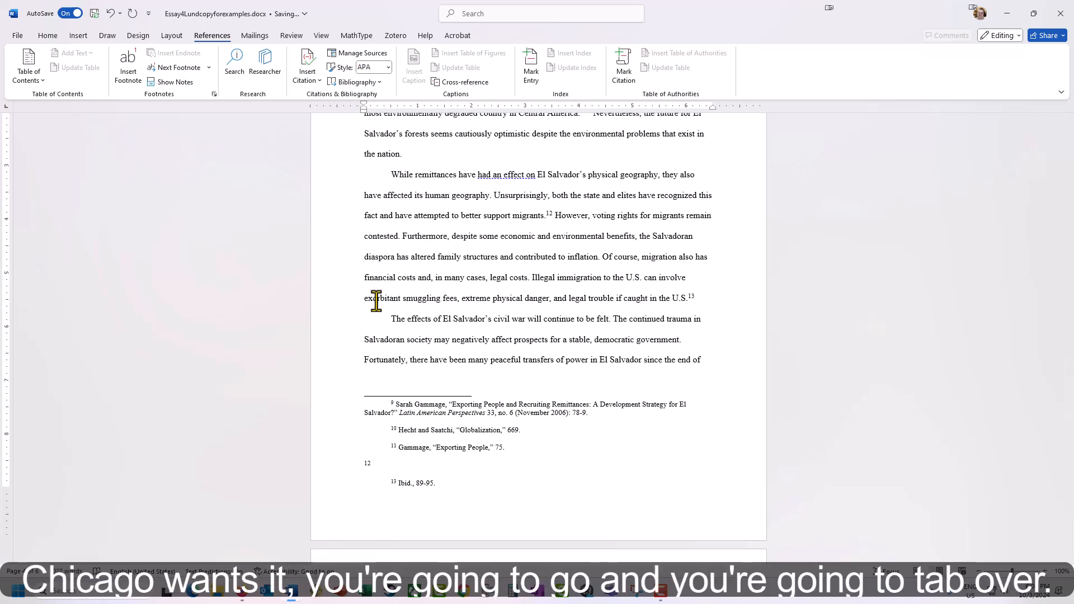
pyautogui.press('Tab')
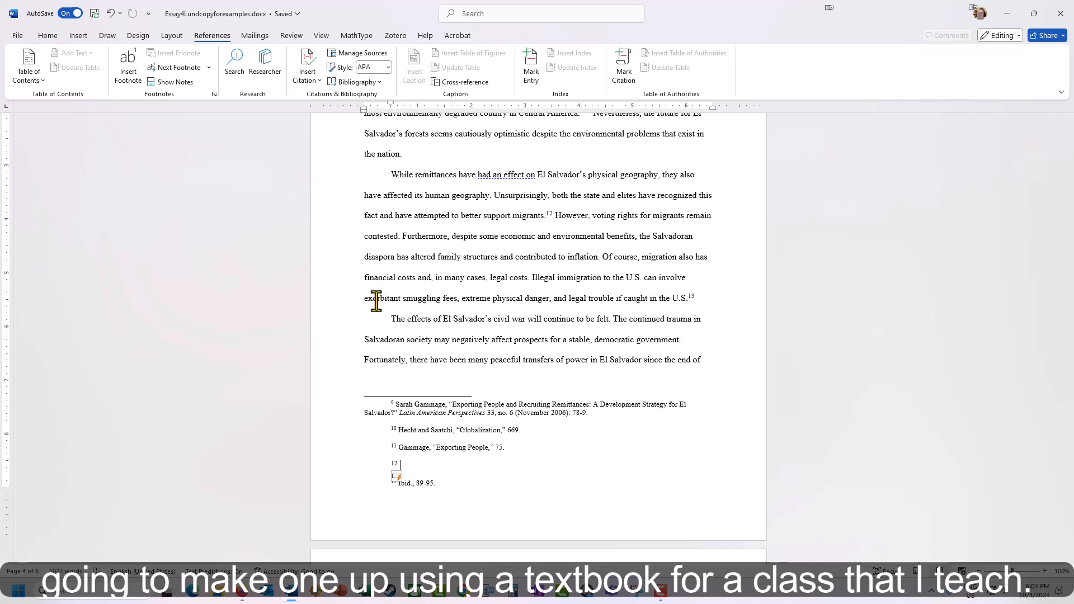
# Enter the book author's full name and a comma in footnote 12, followed by the italic title An Indigenous Peoples' History of the United States
pyautogui.write('Roxanne')
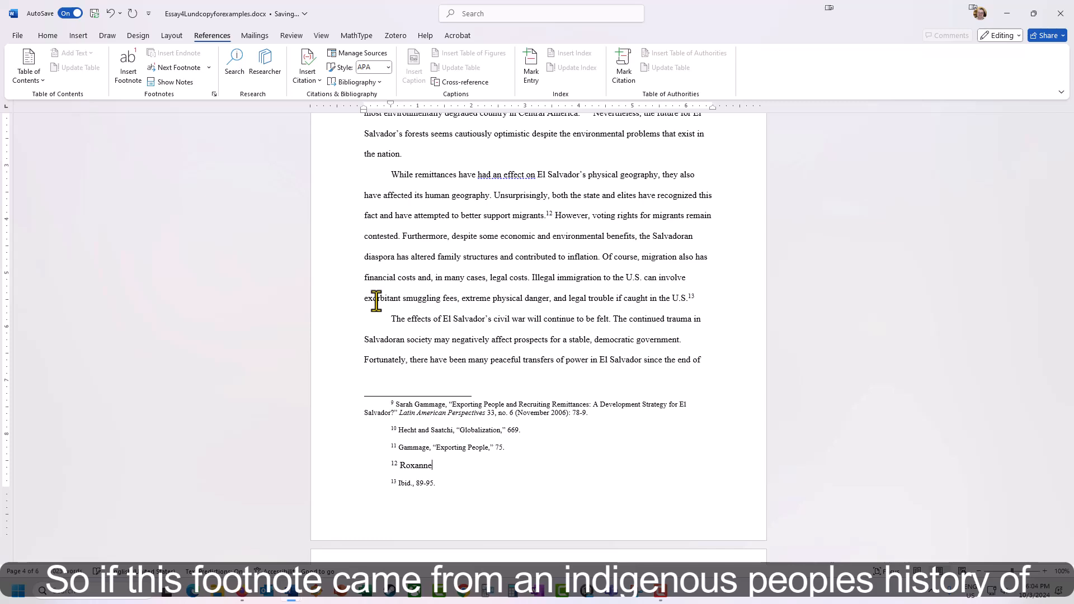
pyautogui.write(' Dunbar-Orti')
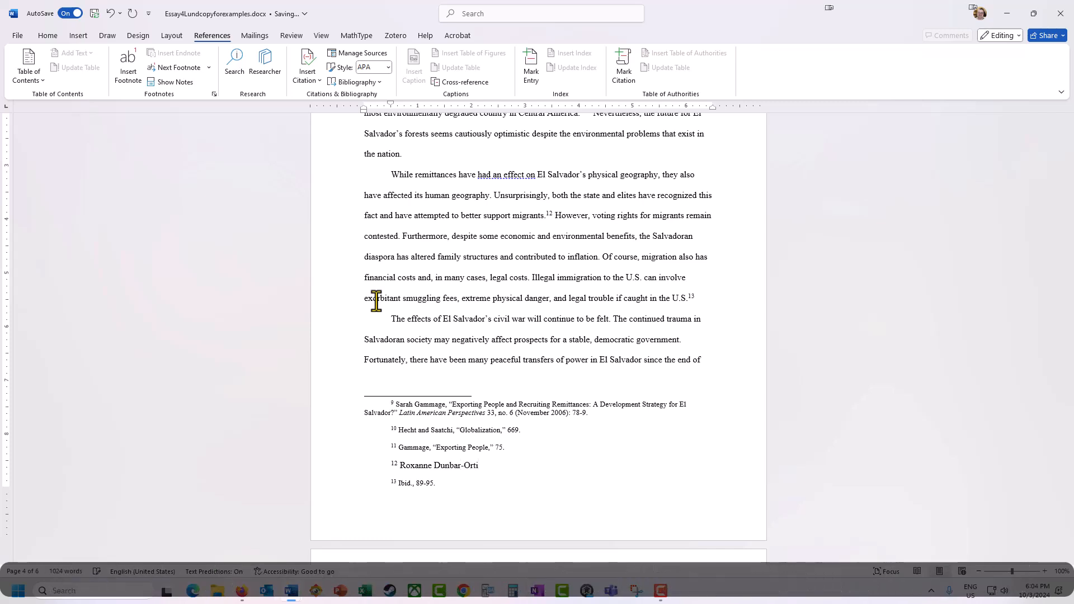
pyautogui.write('z,')
pyautogui.hotkey('ctrl', 'i')
pyautogui.write('An ')
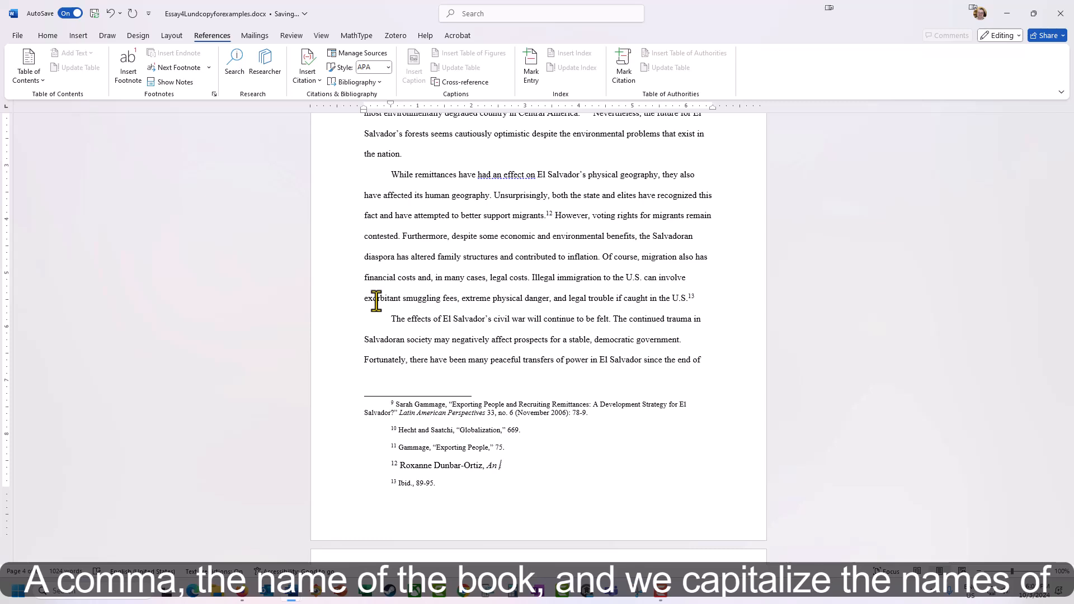
pyautogui.write('Indigenous')
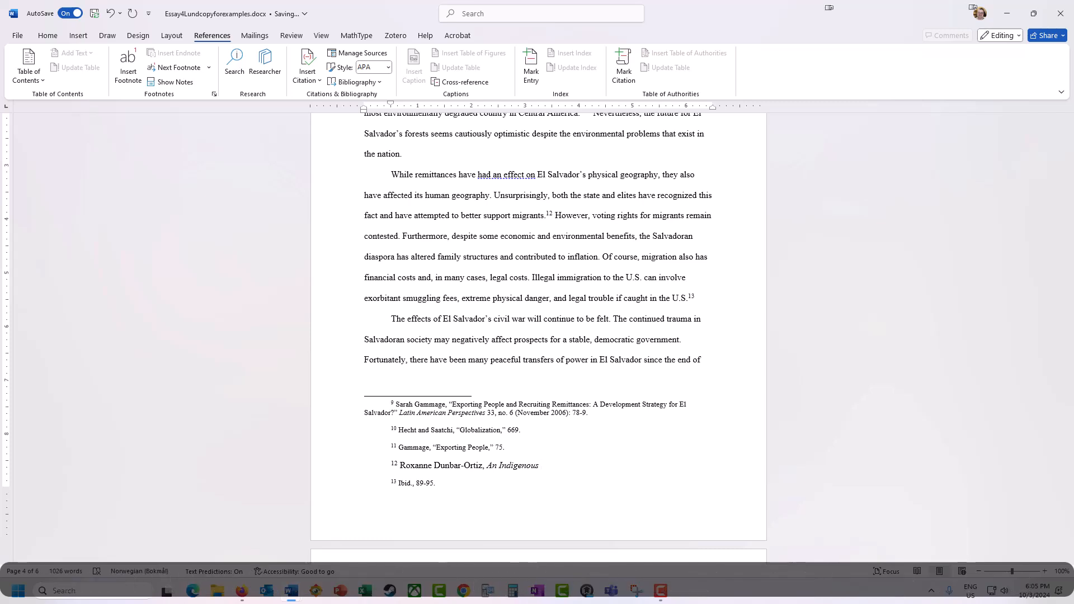
pyautogui.write("Peoples' History of the United States")
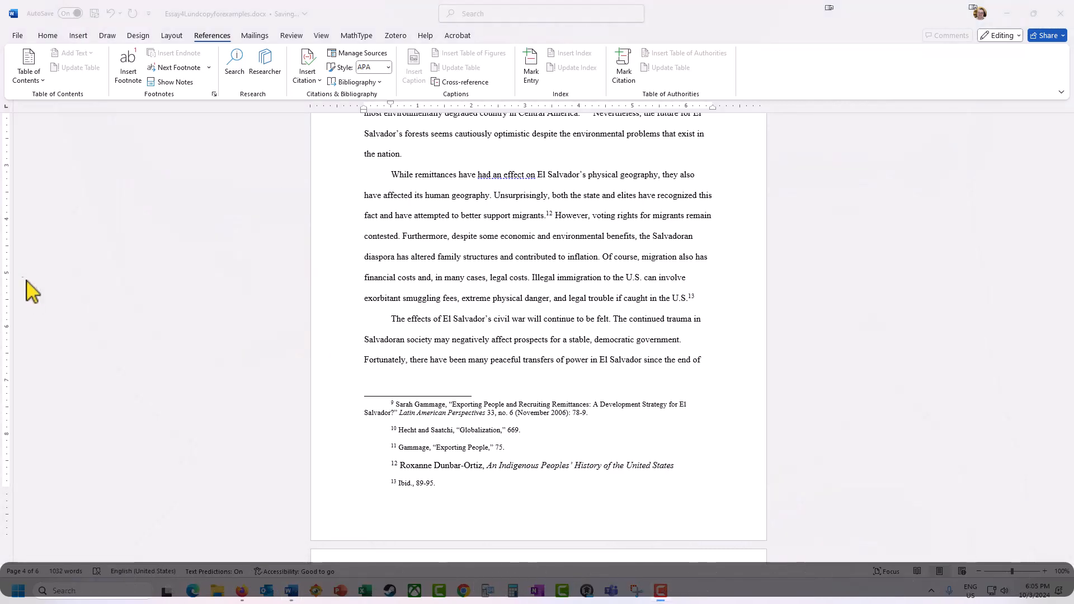
# Complete footnote 12 after the book title with the publication details and page number "(Boston, MA: Beacon Press, 2014), 139."
pyautogui.click(681, 466)
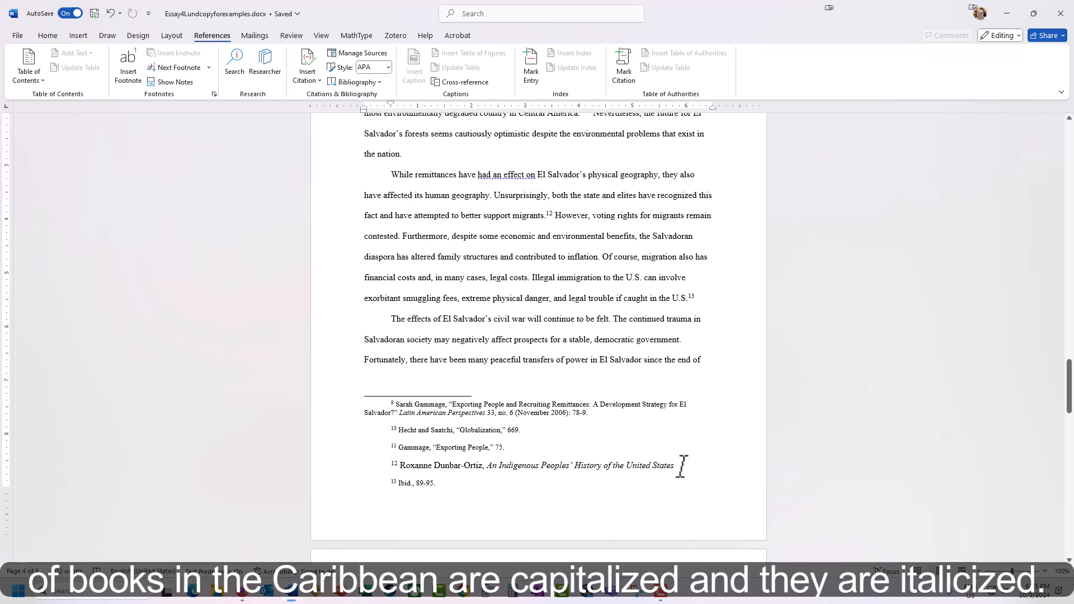
pyautogui.write('(')
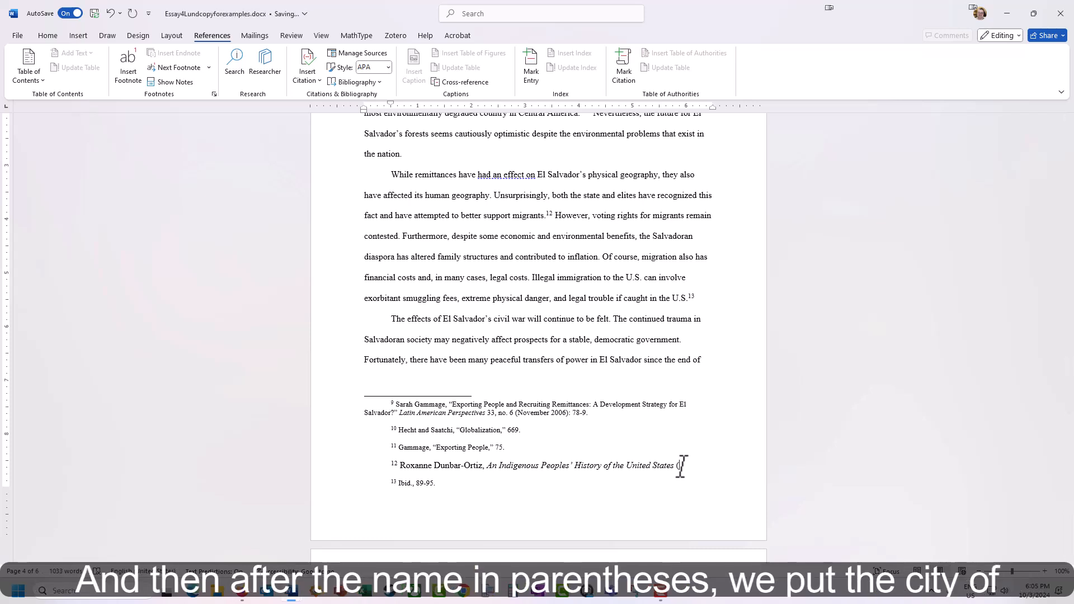
pyautogui.write('Boston, MA')
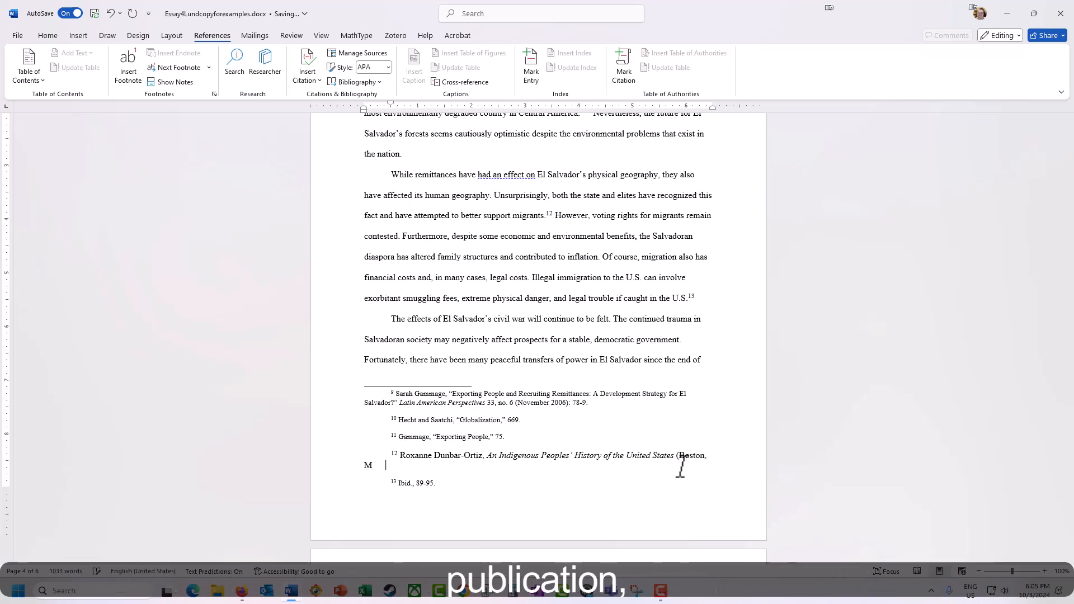
pyautogui.write(': Beaco')
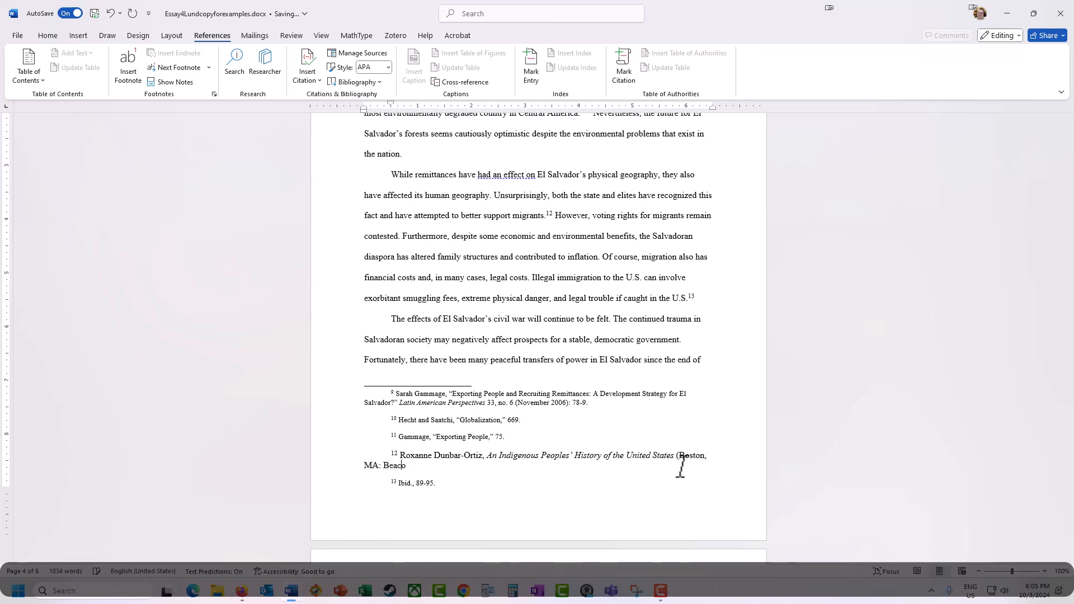
pyautogui.write('n Press, 2014)')
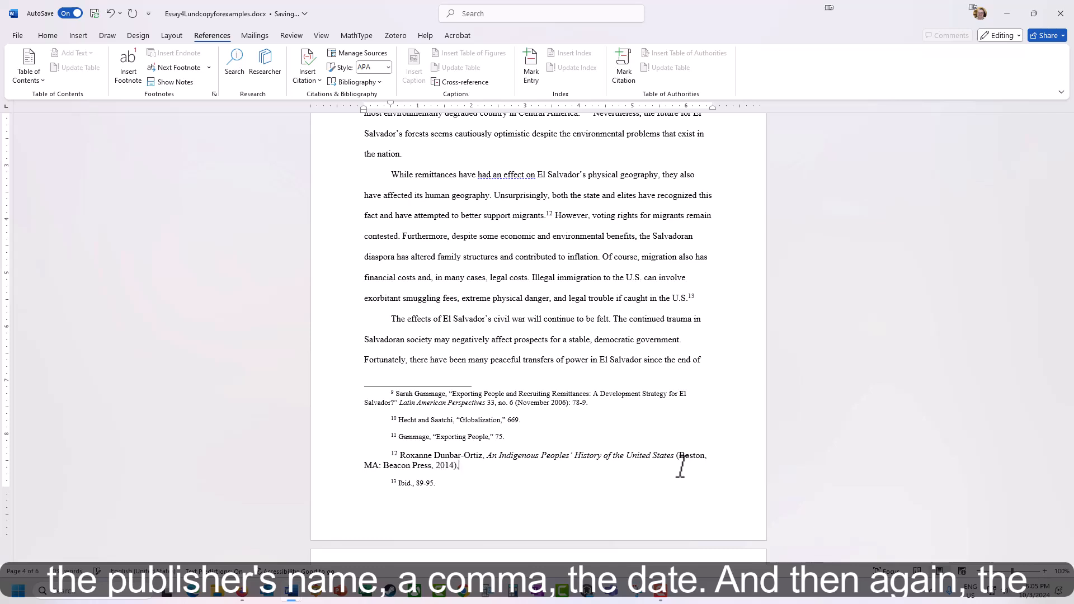
pyautogui.write(', ')
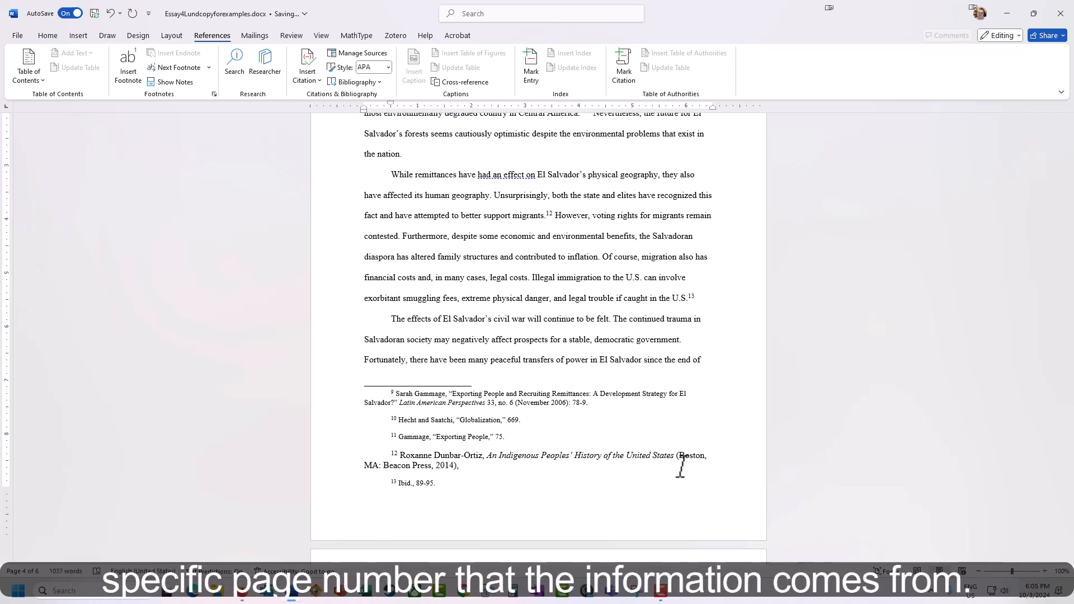
pyautogui.write('139.')
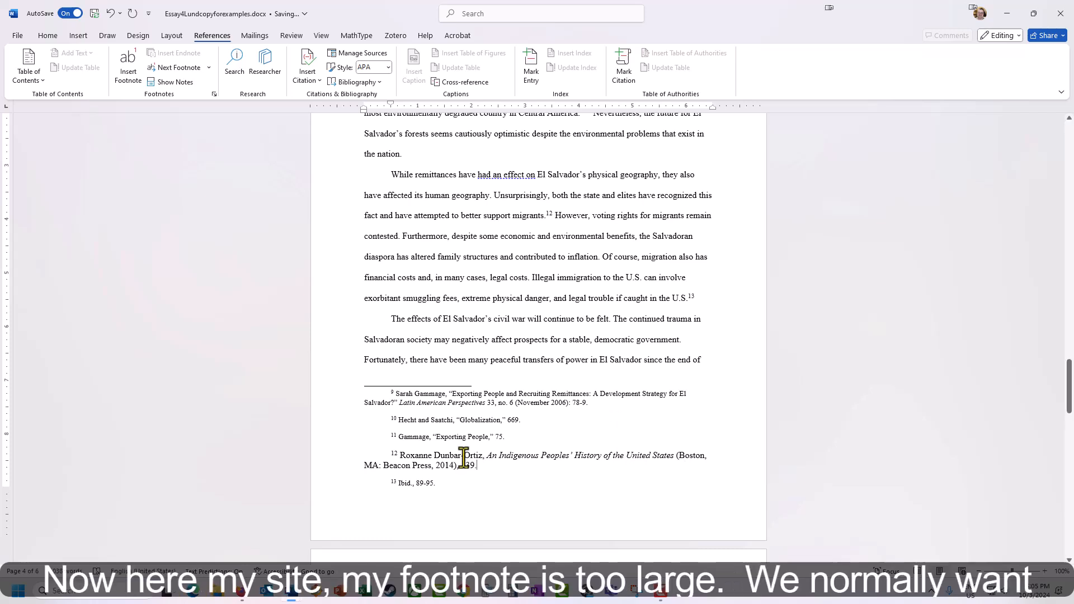
# Reduce the citation text of footnote 12 to 10-point font
pyautogui.moveTo(481, 465); pyautogui.dragTo(400, 456)
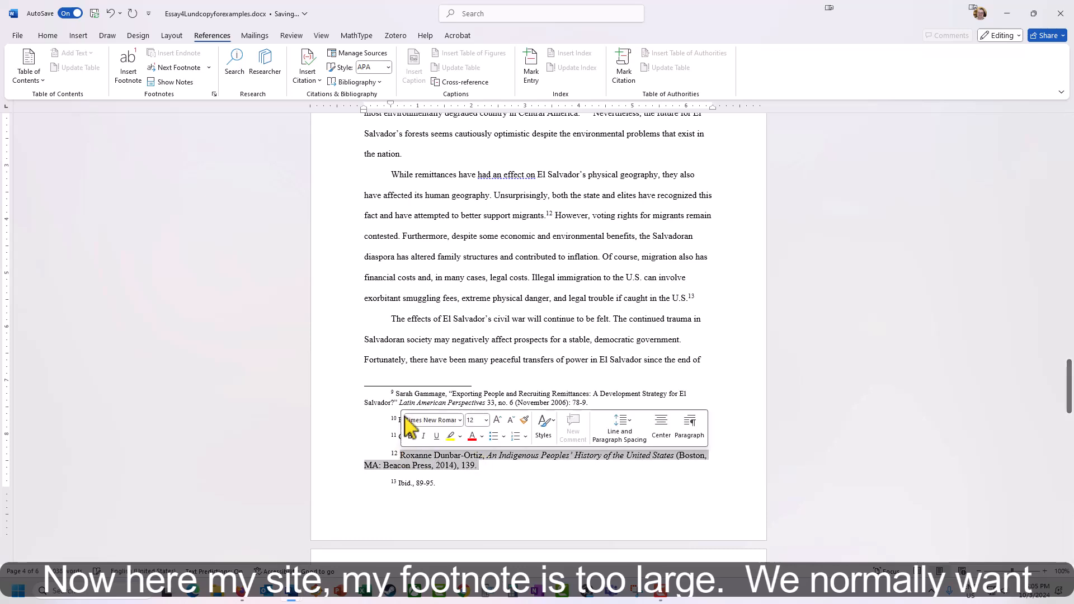
pyautogui.click(48, 36)
pyautogui.click(175, 57)
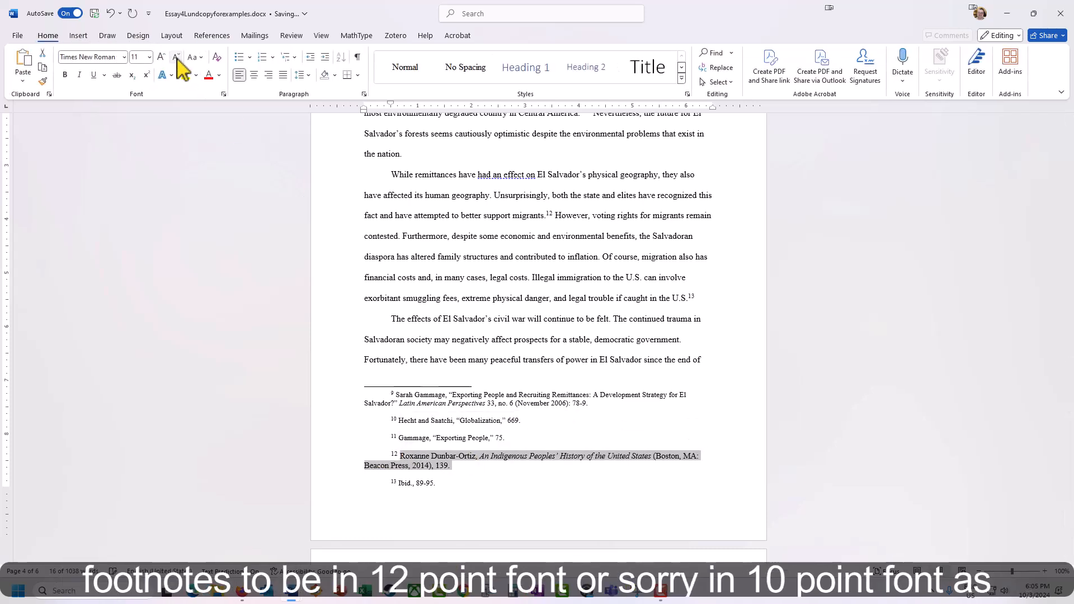
pyautogui.click(175, 56)
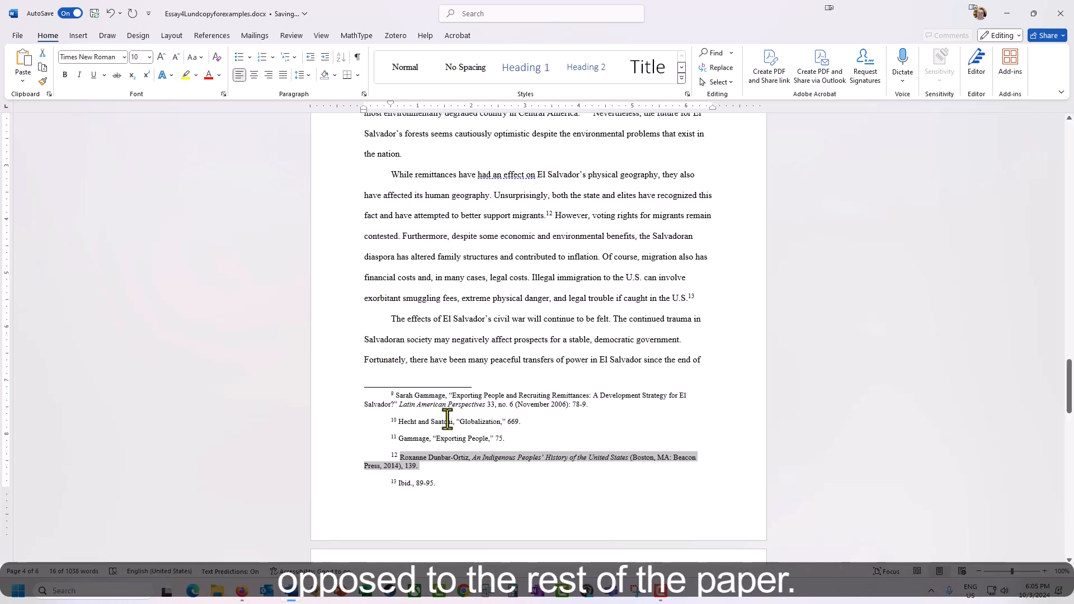
pyautogui.click(428, 470)
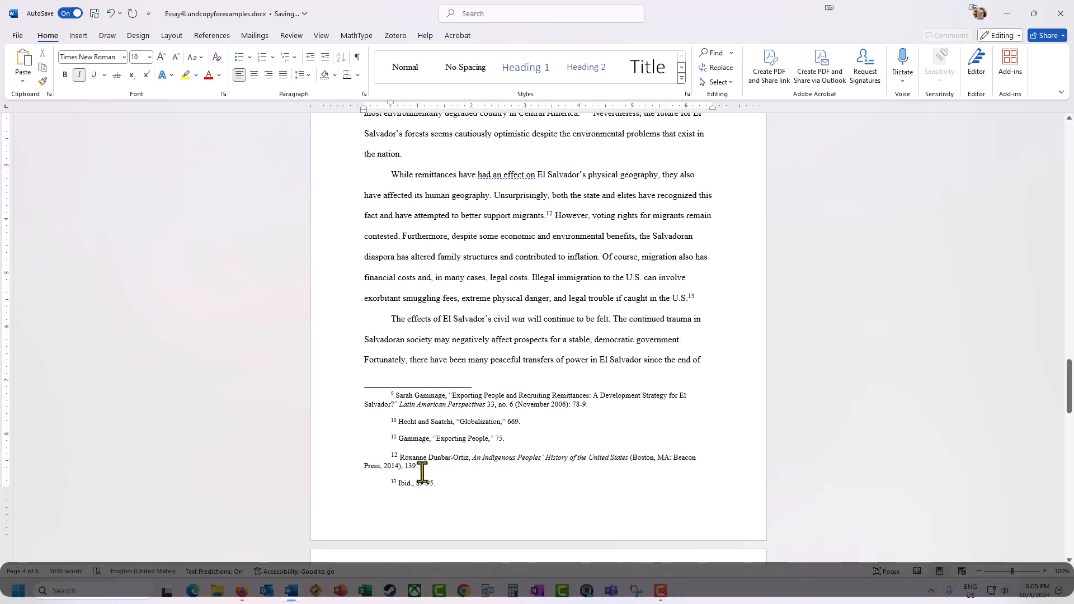
pyautogui.tripleClick(414, 466)
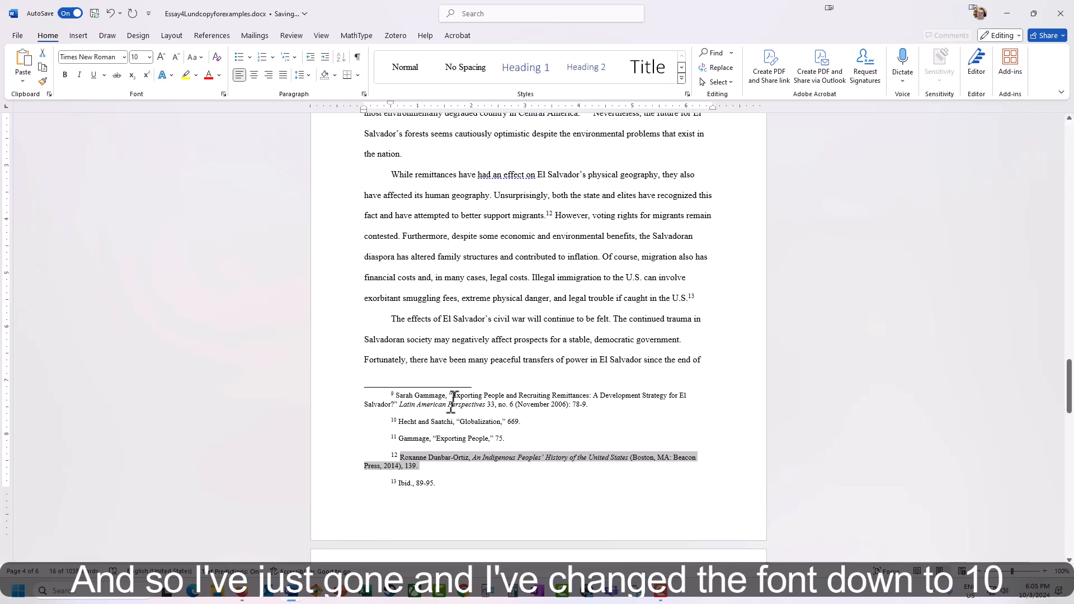
pyautogui.click(442, 470)
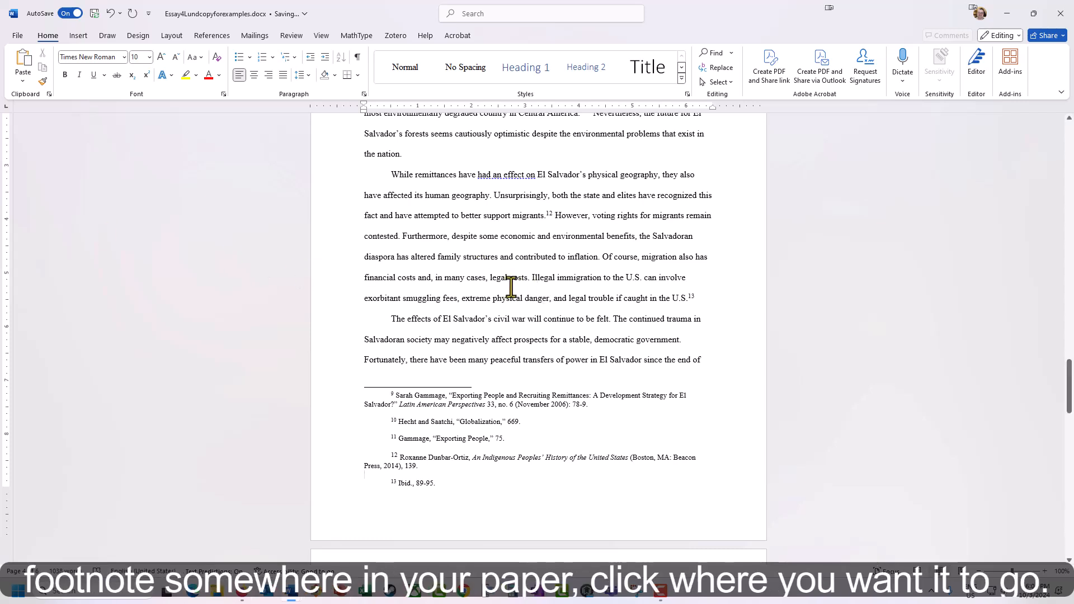
# Insert a new footnote after the period of "contributed to inflation." and set it on its own indented line below footnote 12
pyautogui.click(599, 258)
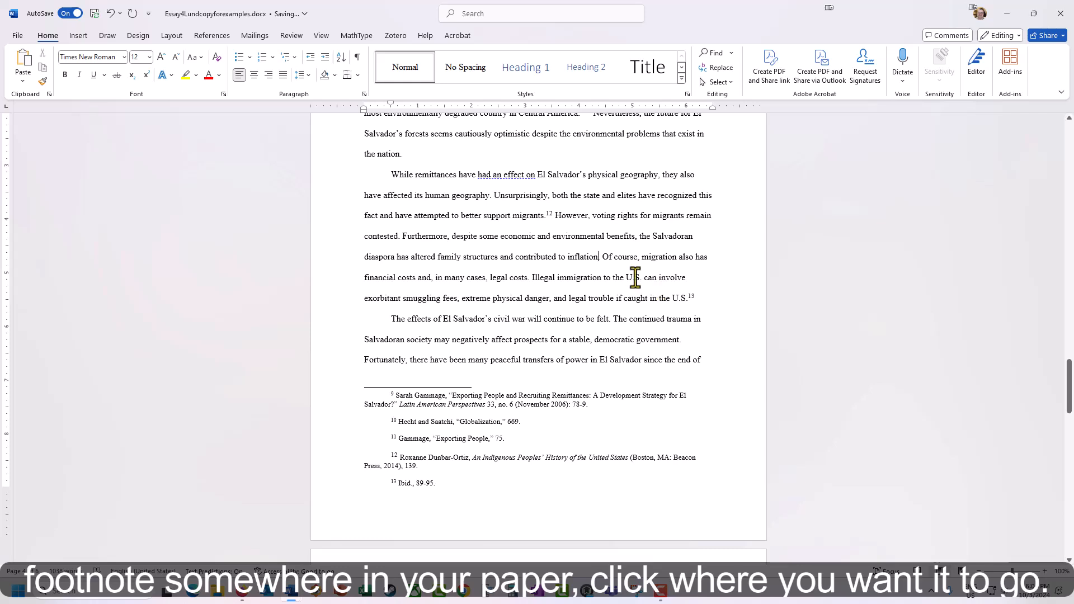
pyautogui.click(208, 38)
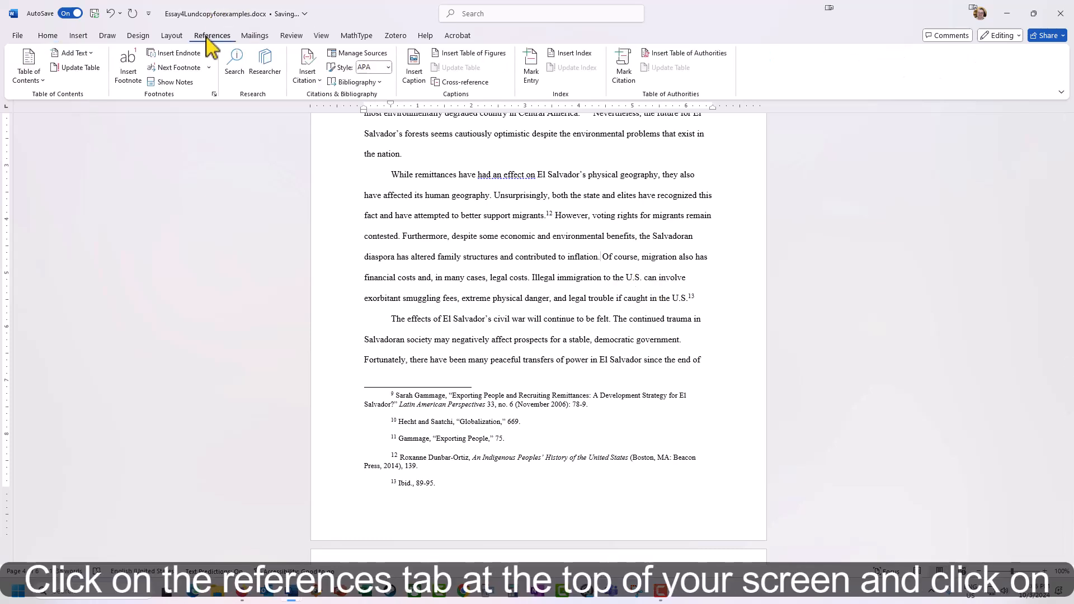
pyautogui.click(130, 68)
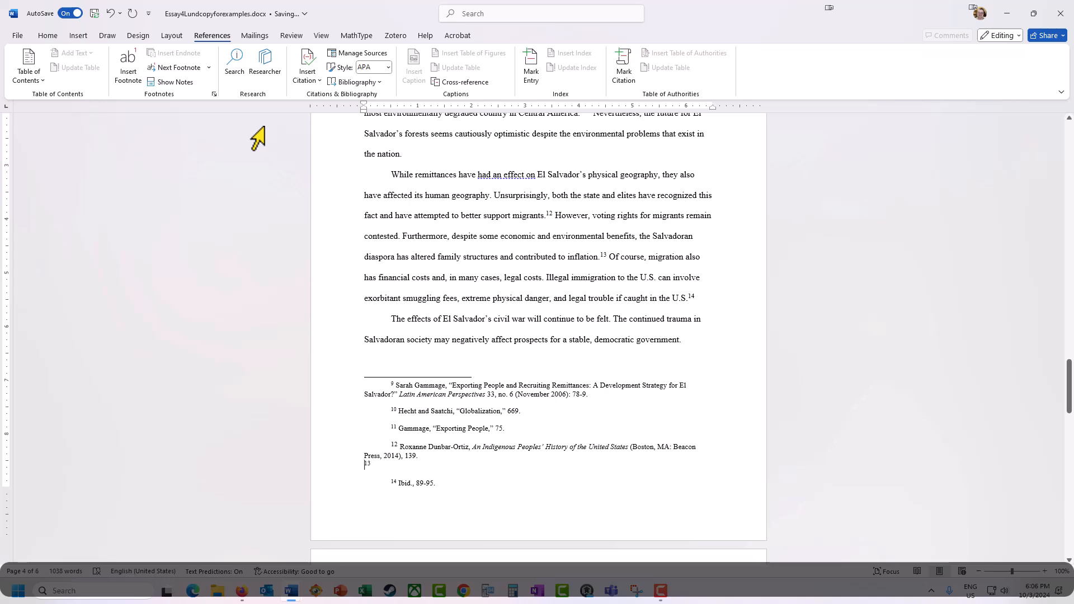
pyautogui.press('Home')
pyautogui.press('Tab')
pyautogui.press('Return')
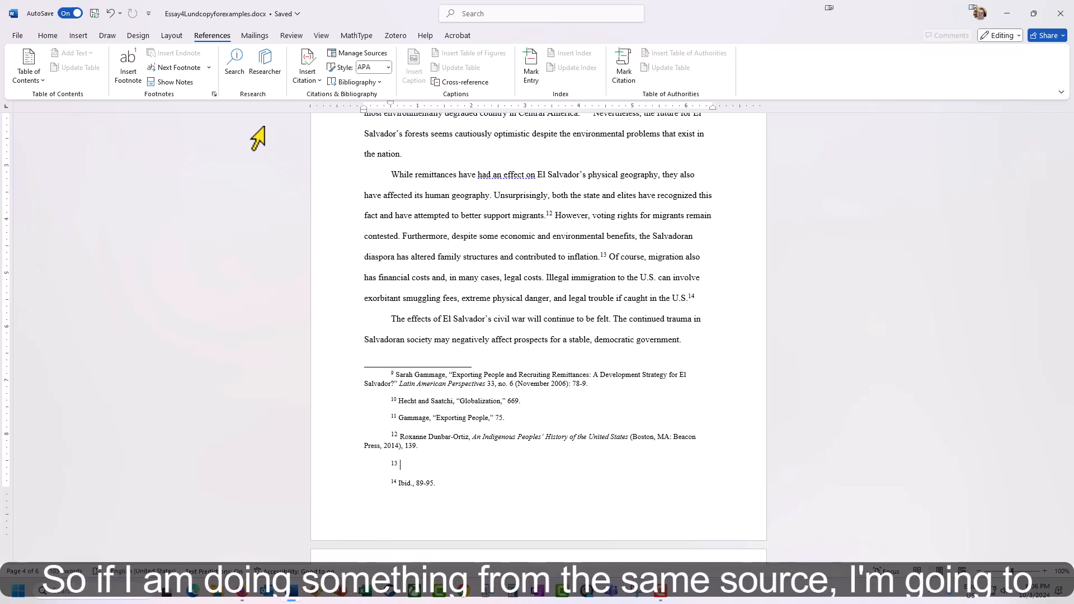
# Enter "Ibid., 142." in footnote 13, try 199 as the page number instead, and remove it
pyautogui.write('Ibid.,')
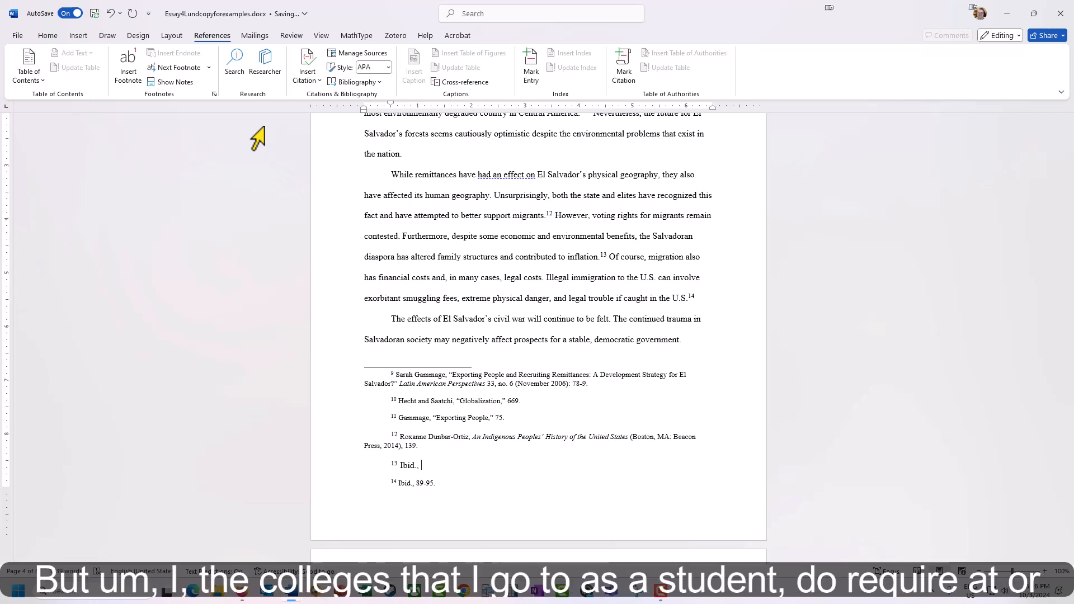
pyautogui.write('142.')
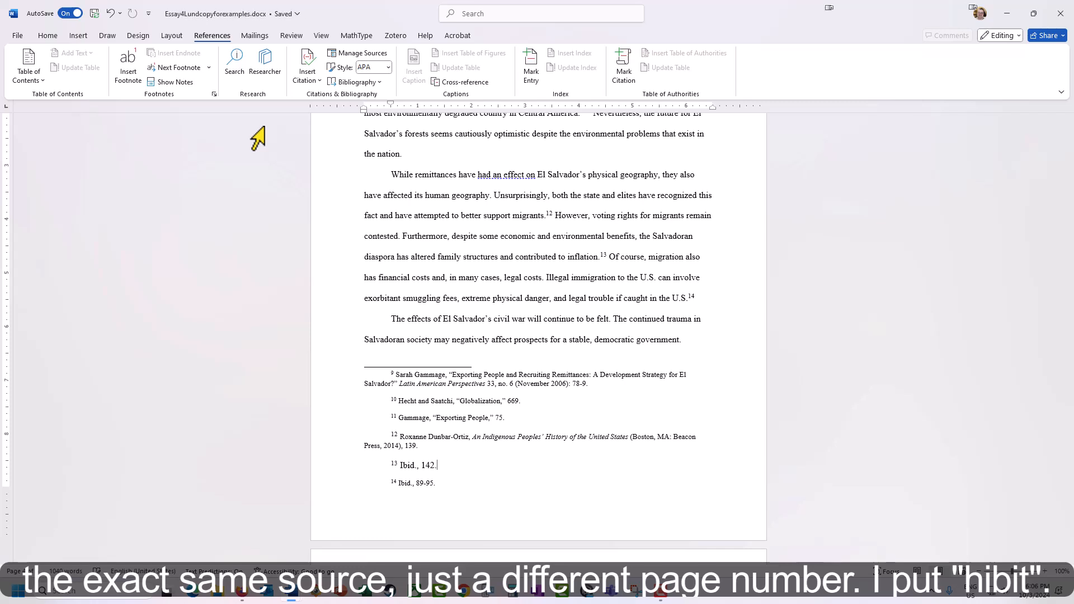
pyautogui.hotkey('ctrl', 'z')
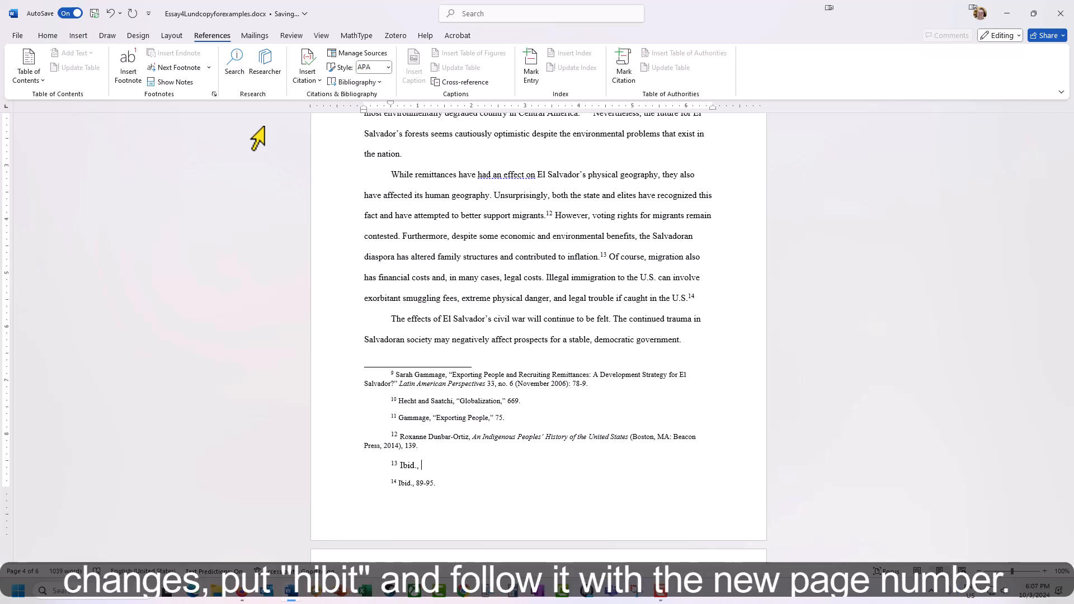
pyautogui.write('199')
pyautogui.press('BackSpace')
pyautogui.press('BackSpace')
pyautogui.press('BackSpace')
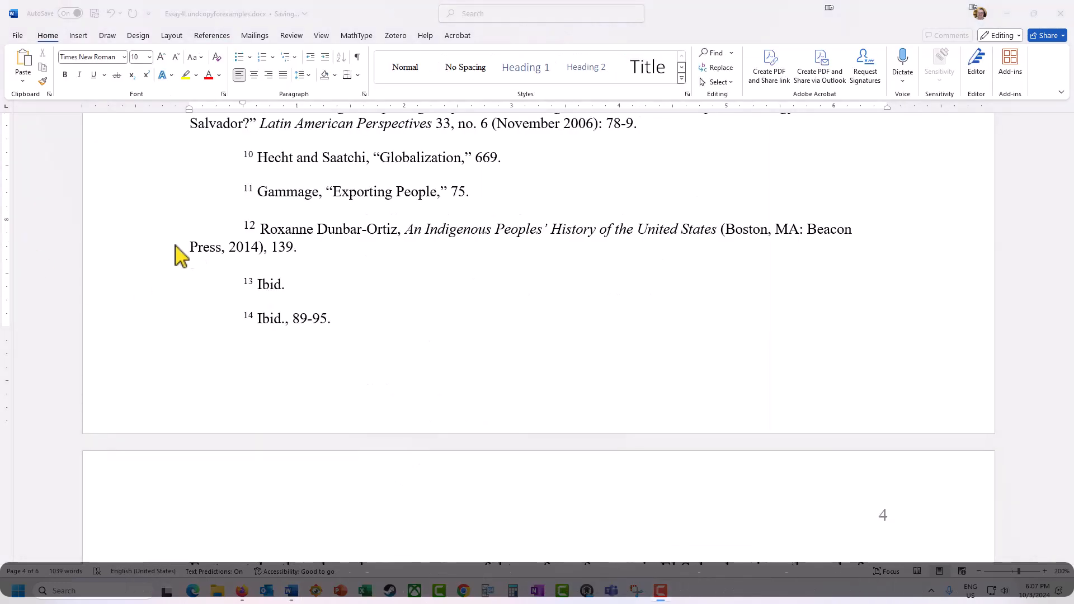
pyautogui.click(280, 287)
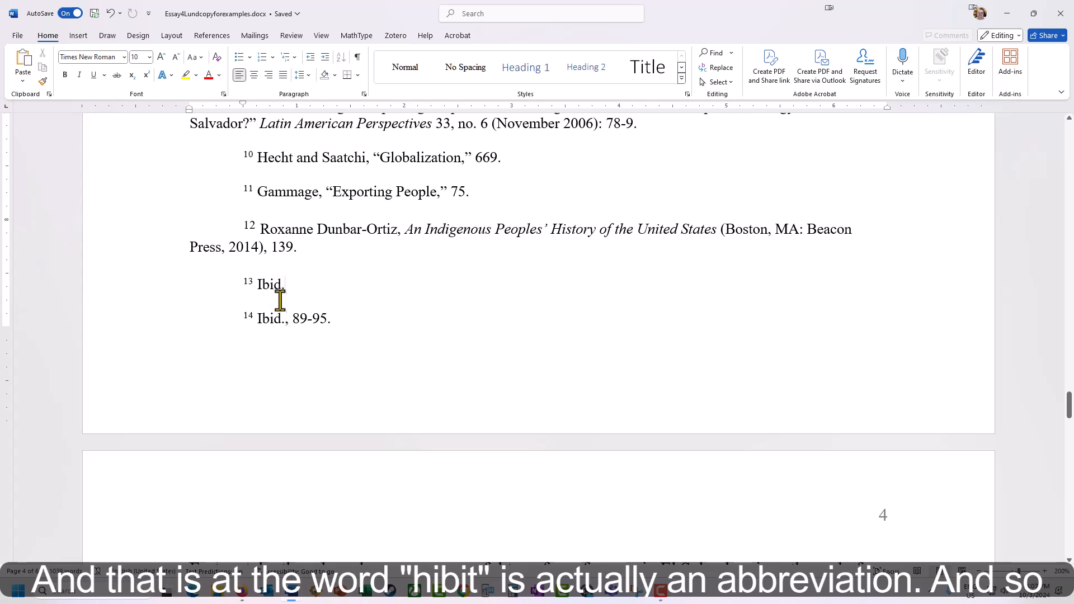
pyautogui.click(286, 320)
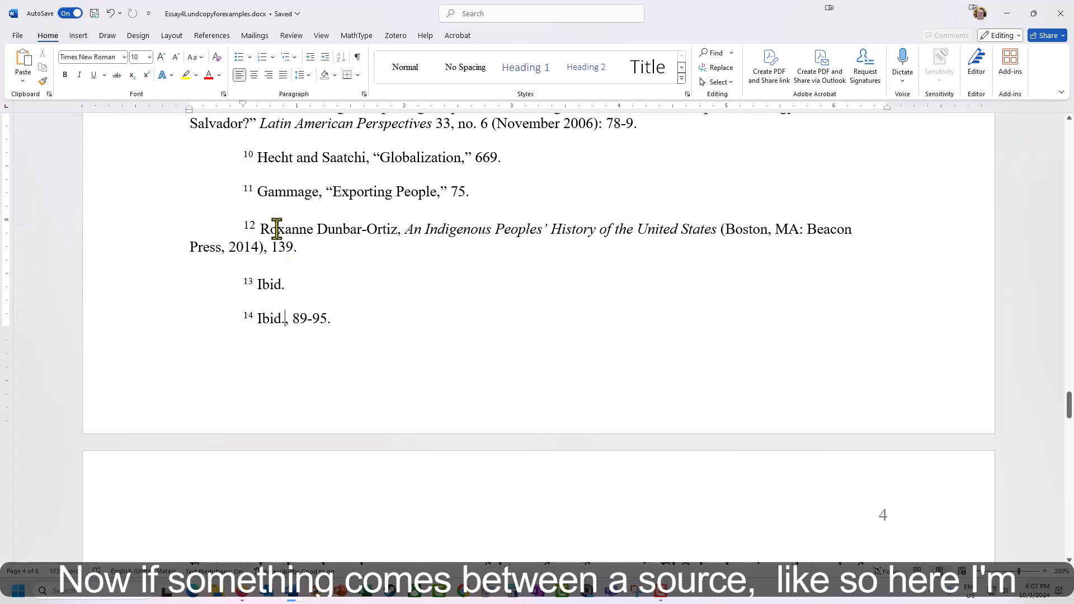
# Replace "Ibid." in footnote 13 with the last name of the article author cited in footnote 9
pyautogui.doubleClick(274, 286)
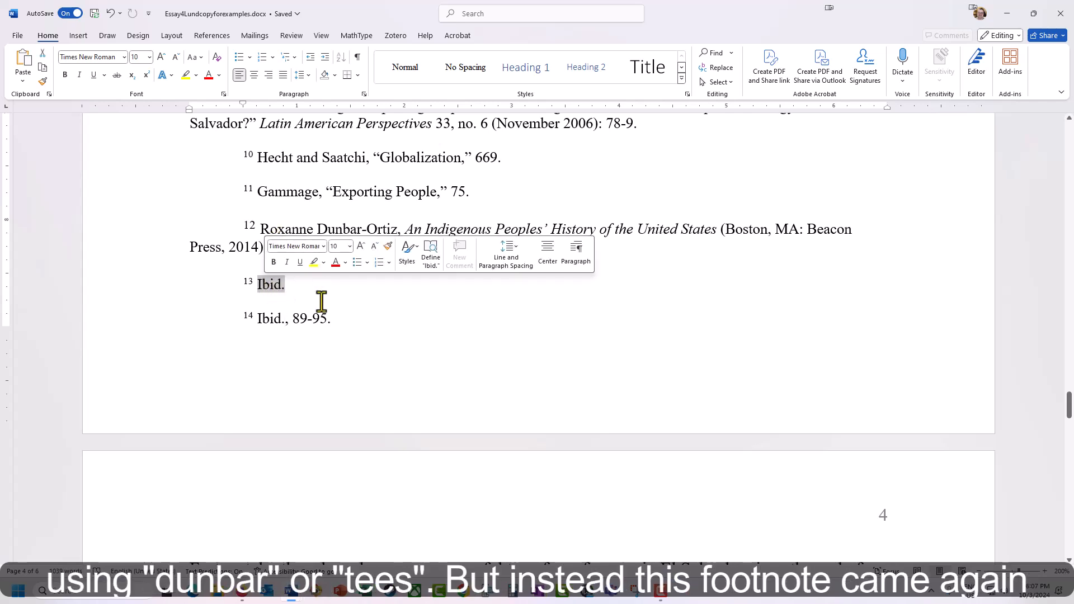
pyautogui.scroll(1, 288, 182)
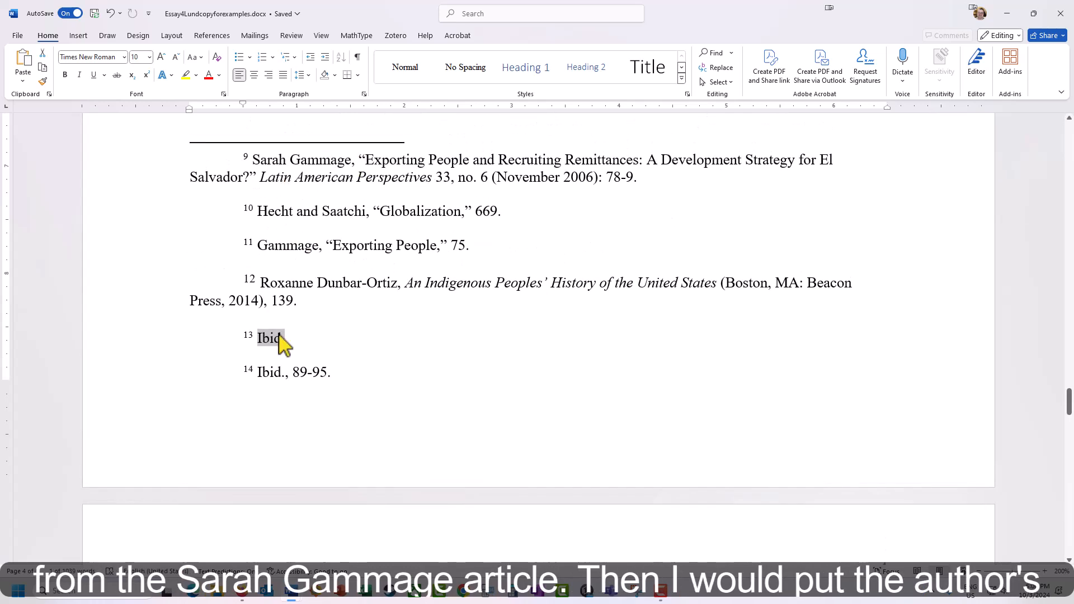
pyautogui.write('Gamm')
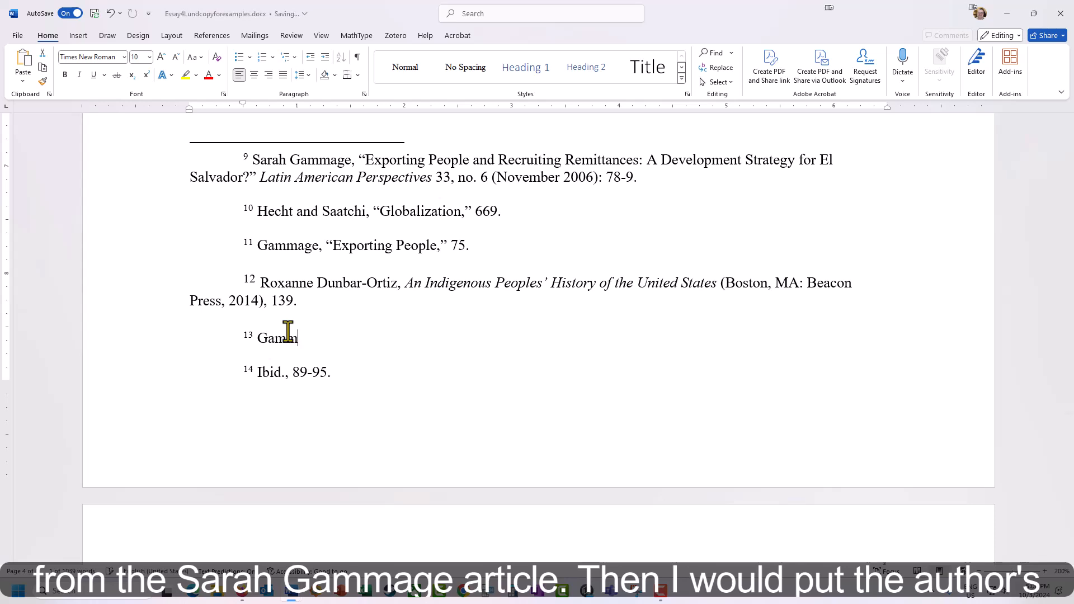
pyautogui.write('agwa')
pyautogui.press('BackSpace')
pyautogui.press('BackSpace')
pyautogui.write('e')
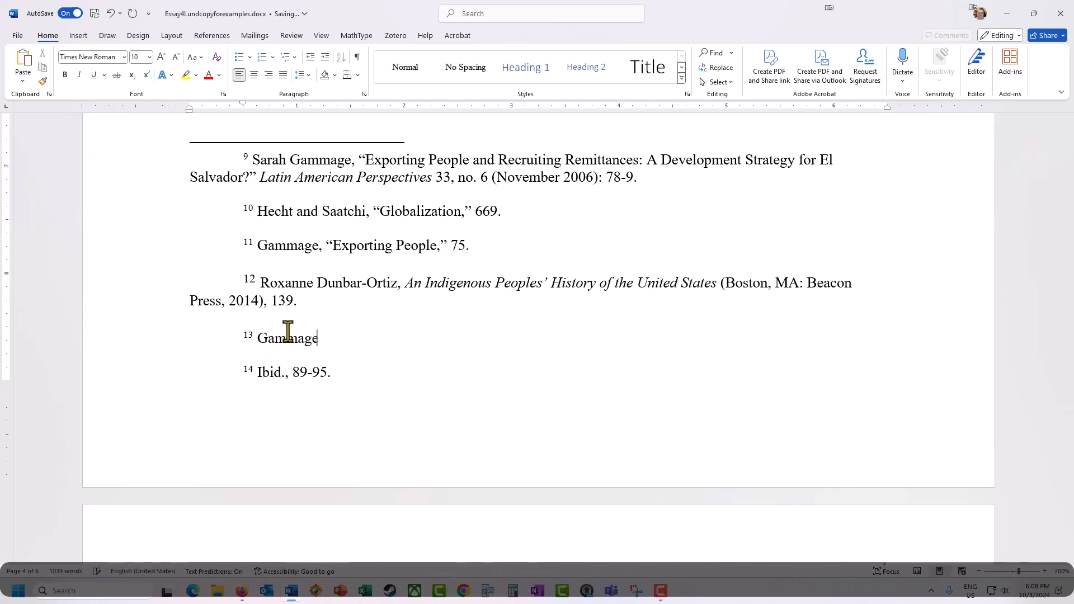
# Continue footnote 13 with the shortened article title “Exporting People,” in quotation marks and the page number 77
pyautogui.write(', "Exportiun')
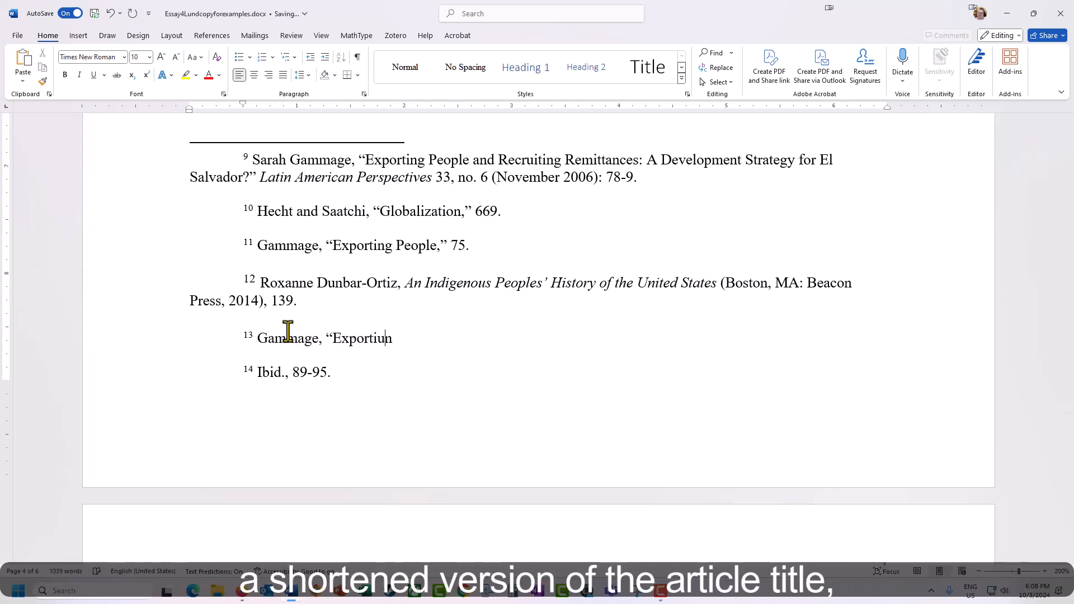
pyautogui.press('BackSpace')
pyautogui.press('BackSpace')
pyautogui.write('ng People')
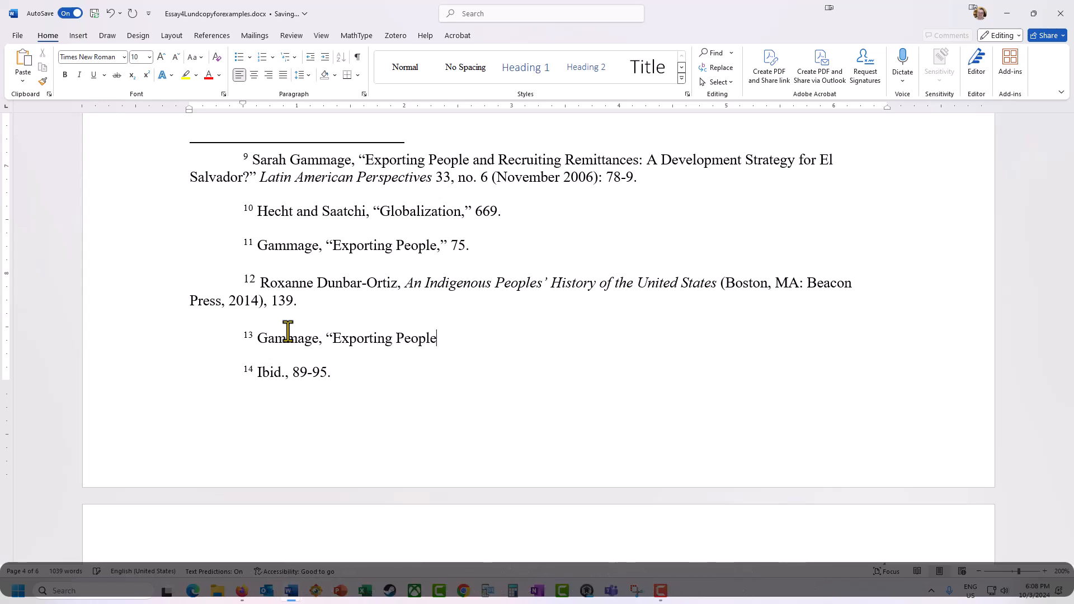
pyautogui.write('," ')
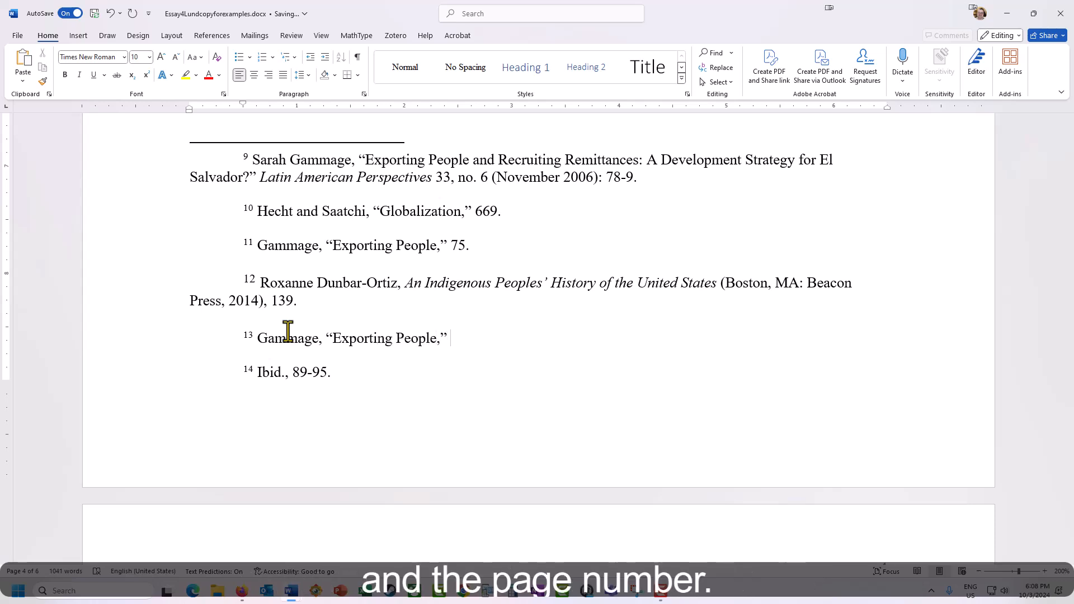
pyautogui.write('77.')
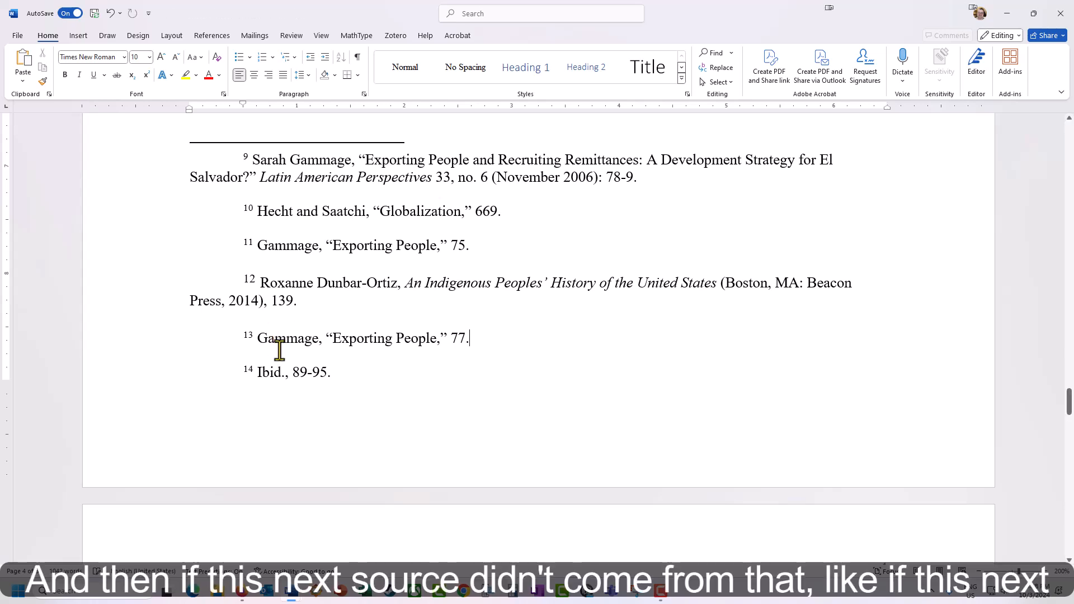
# Replace "Ibid." in footnote 14 with the last name of footnote 12's author and the italic short title "Indigenous Peoples’ History"
pyautogui.moveTo(258, 374); pyautogui.dragTo(285, 372)
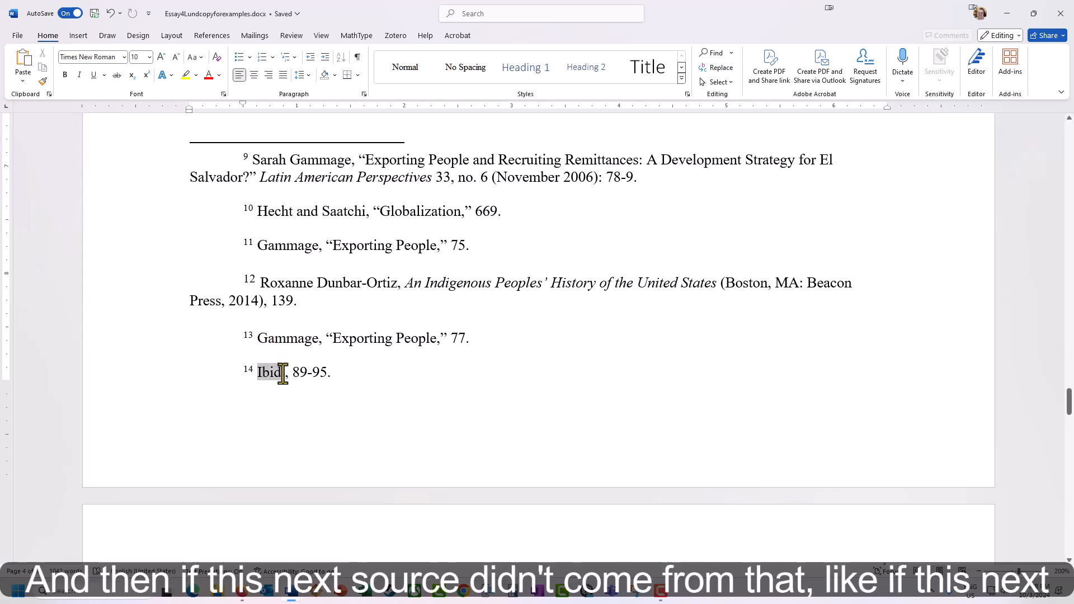
pyautogui.write('Dubi')
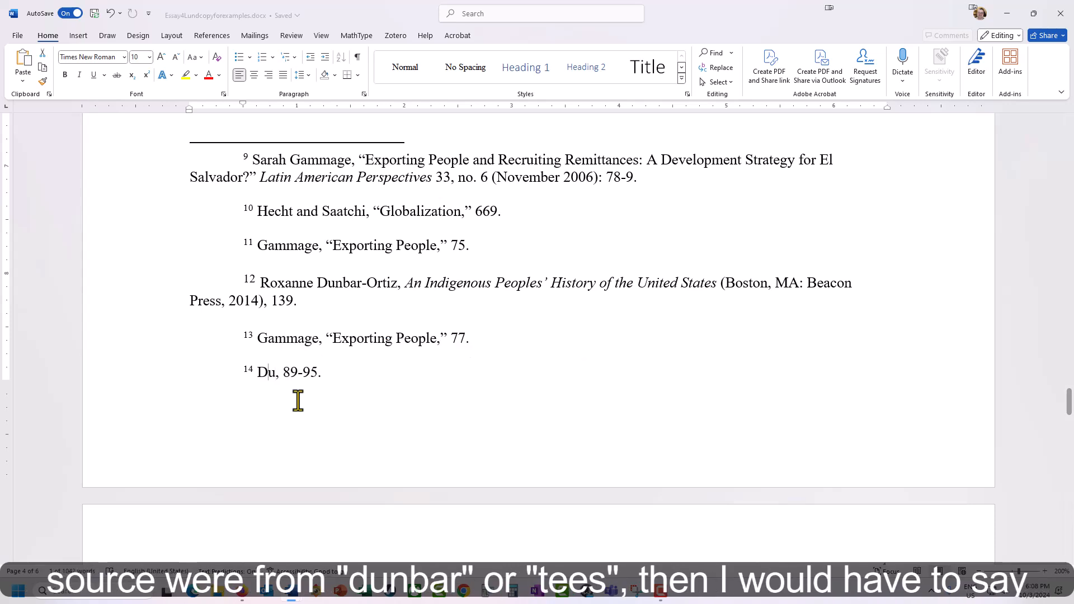
pyautogui.press('BackSpace')
pyautogui.press('BackSpace')
pyautogui.write('nbar-Ortiz')
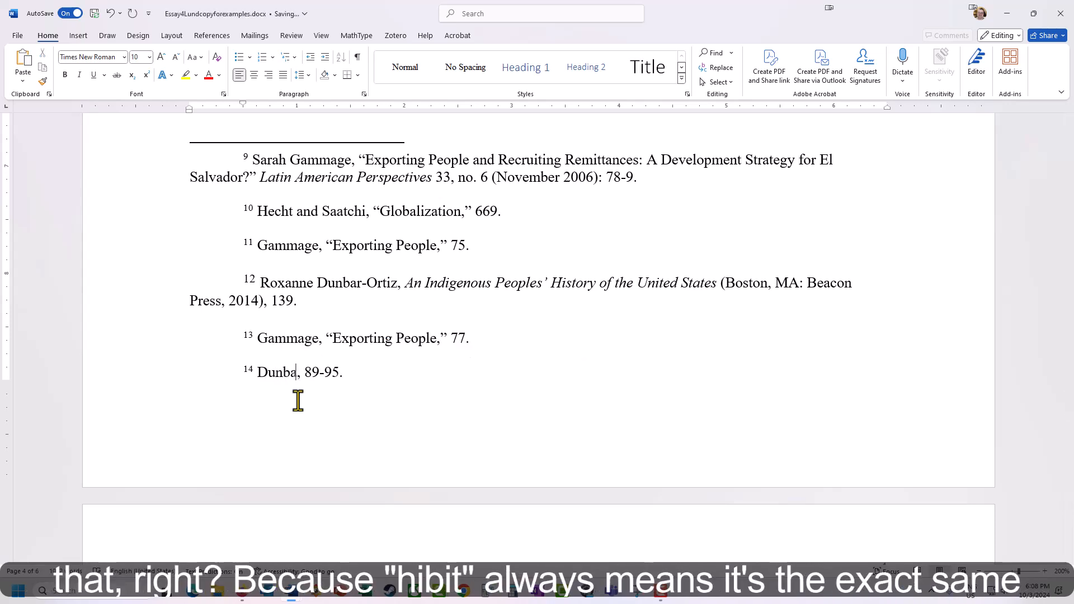
pyautogui.write(',')
pyautogui.hotkey('ctrl', 'i')
pyautogui.write('Indigenous Peoples’')
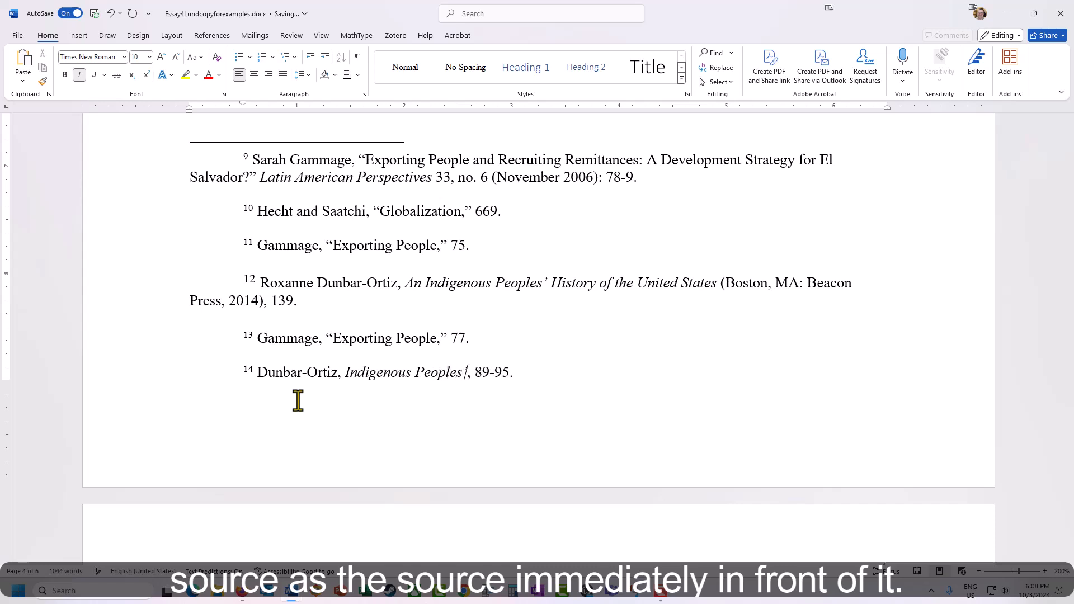
pyautogui.write("' History")
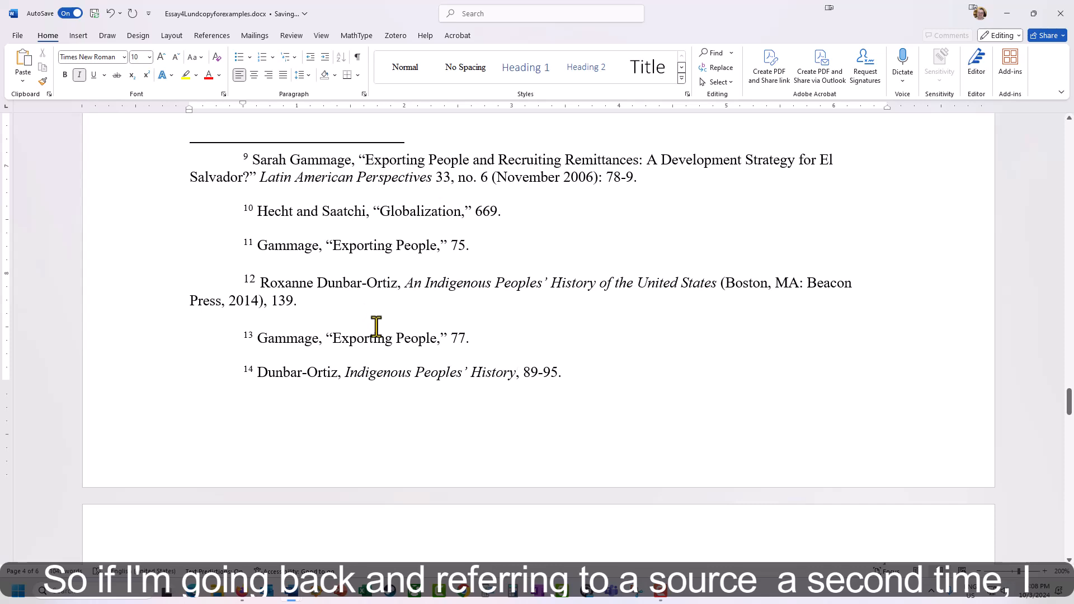
# Compare the shortened titles in footnotes 11, 13 and 14 with the full citations in footnotes 9 and 12
pyautogui.moveTo(345, 379); pyautogui.dragTo(513, 373)
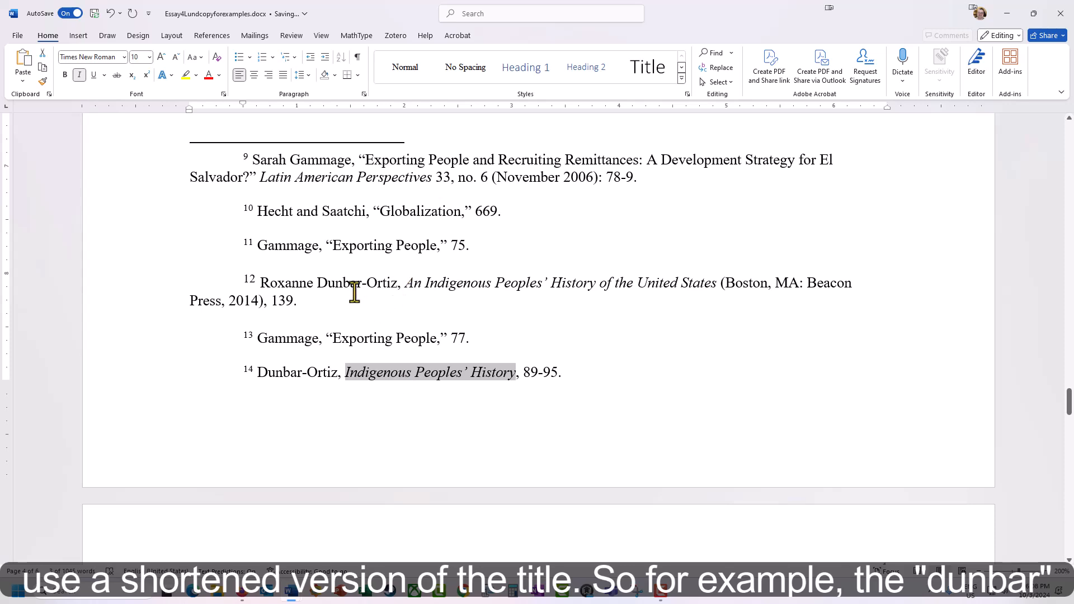
pyautogui.moveTo(406, 284); pyautogui.dragTo(720, 290)
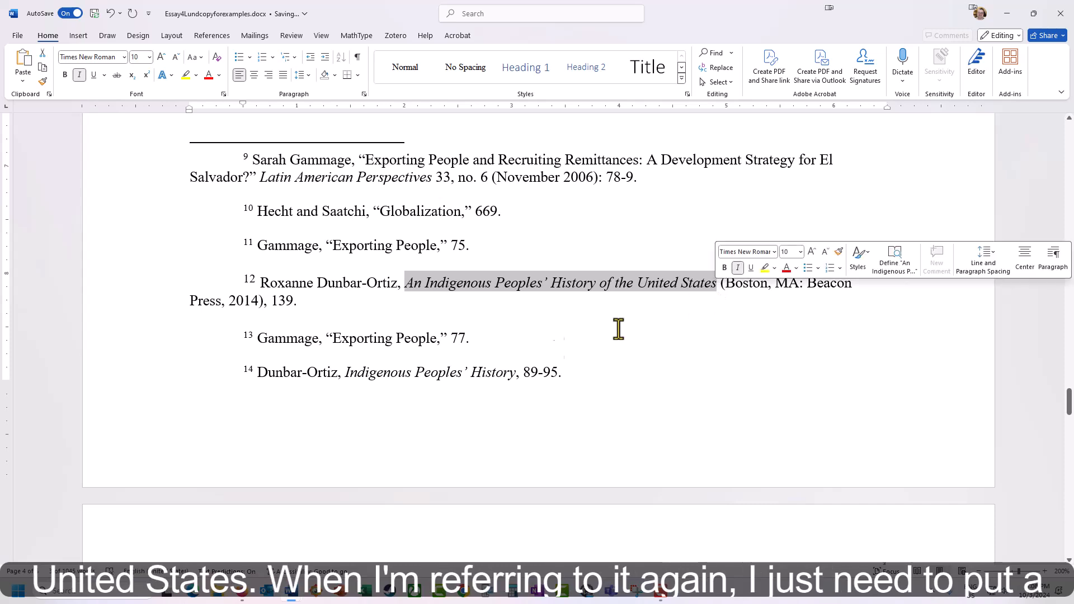
pyautogui.click(357, 374)
pyautogui.moveTo(345, 373); pyautogui.dragTo(497, 382)
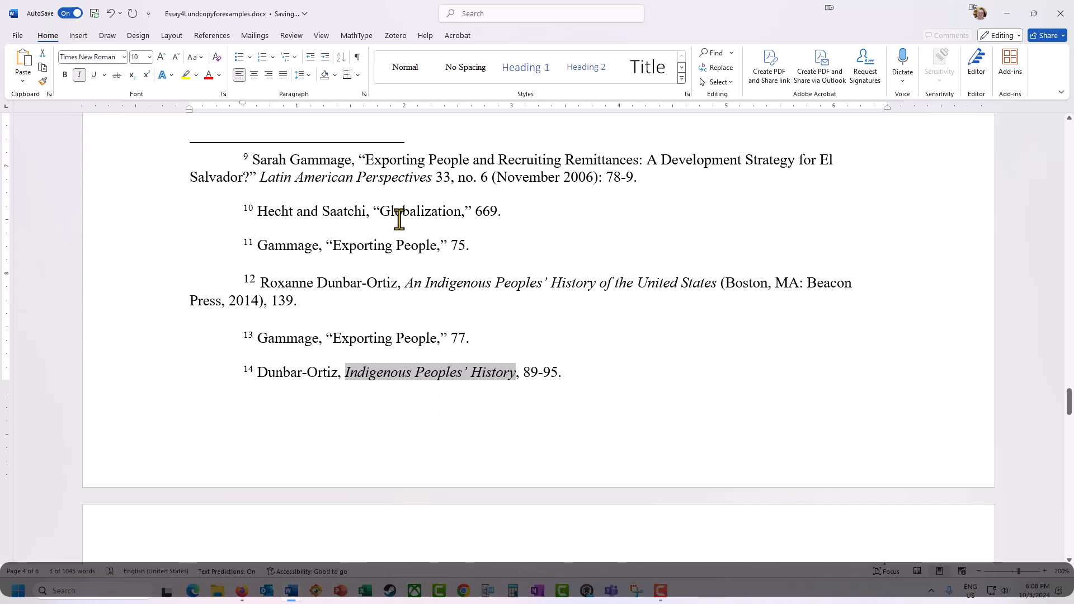
pyautogui.moveTo(273, 340); pyautogui.dragTo(436, 339)
pyautogui.moveTo(366, 163); pyautogui.dragTo(436, 154)
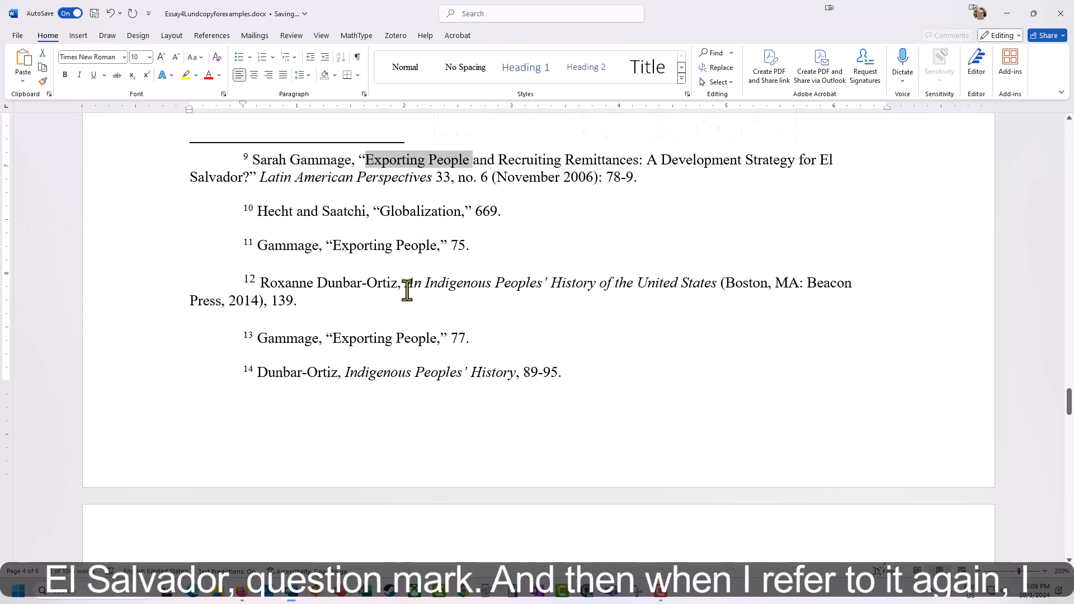
pyautogui.click(376, 351)
pyautogui.moveTo(331, 339); pyautogui.dragTo(437, 339)
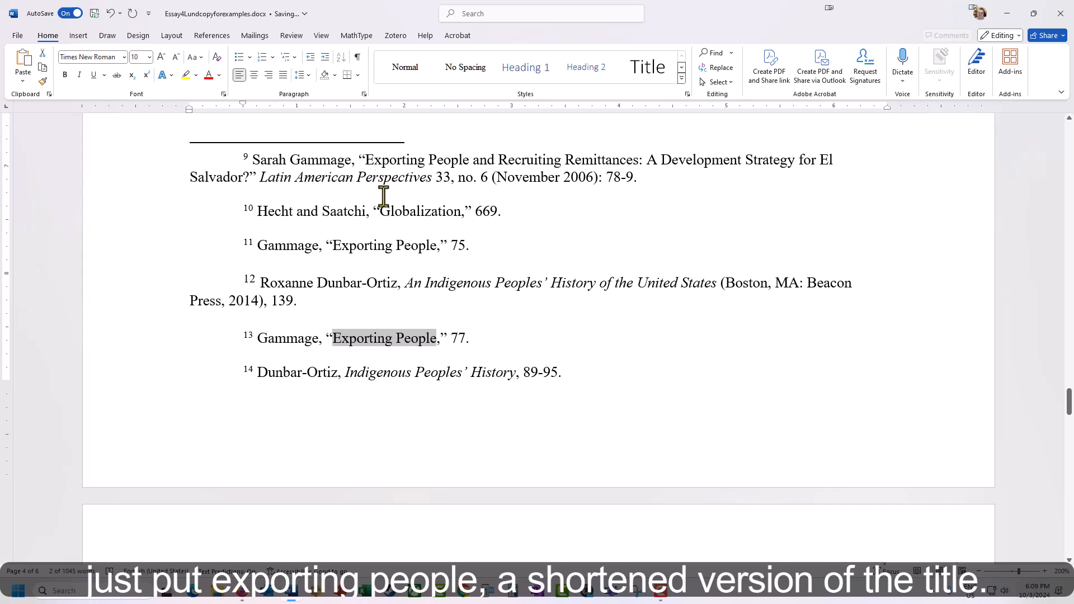
pyautogui.moveTo(291, 179); pyautogui.dragTo(633, 183)
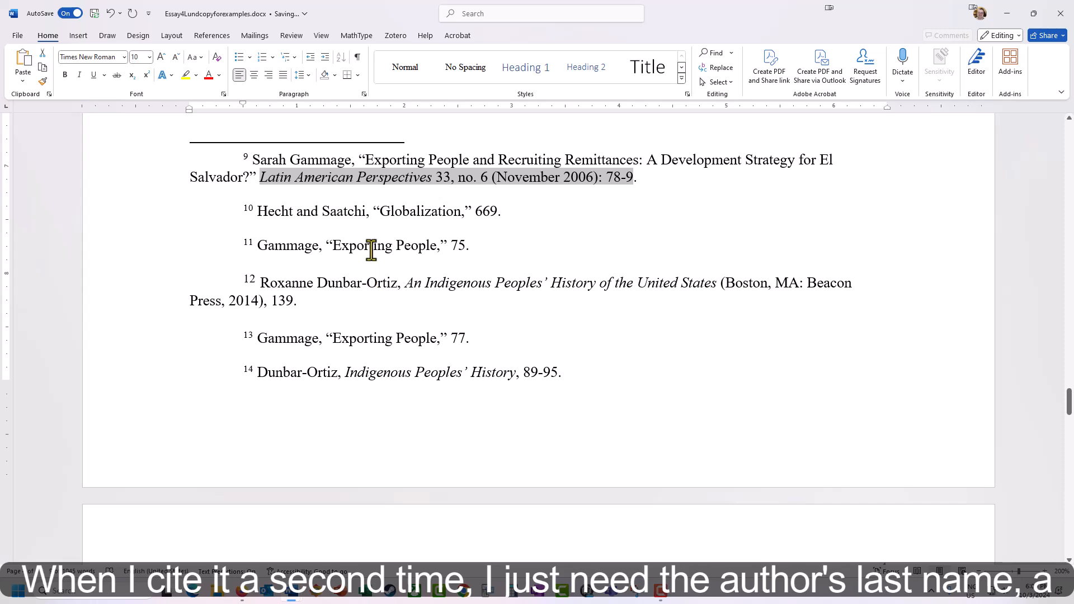
pyautogui.moveTo(257, 246); pyautogui.dragTo(437, 246)
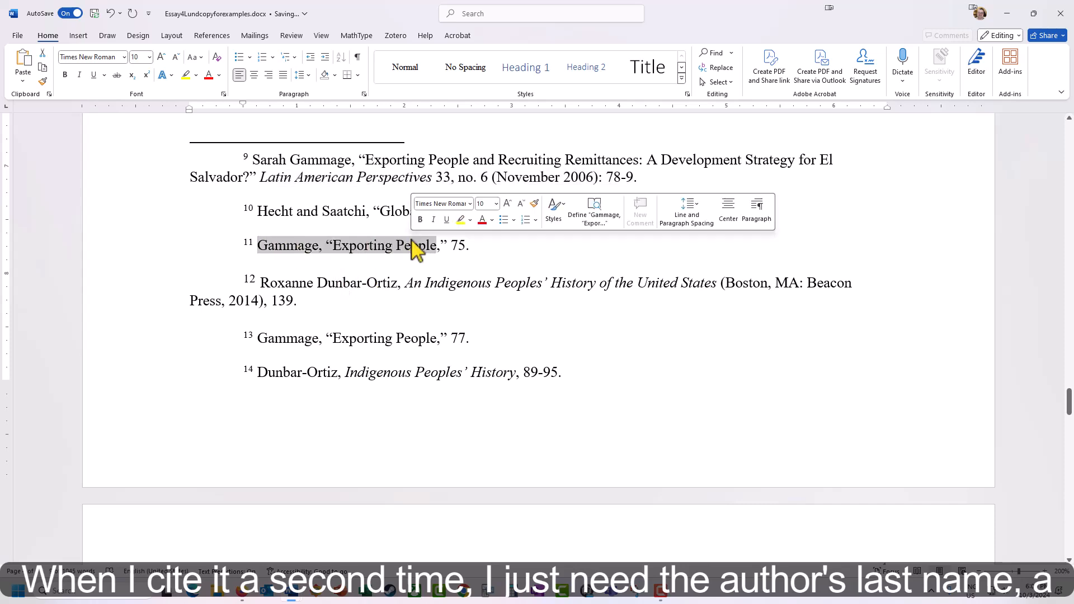
pyautogui.click(308, 246)
pyautogui.moveTo(332, 246); pyautogui.dragTo(455, 246)
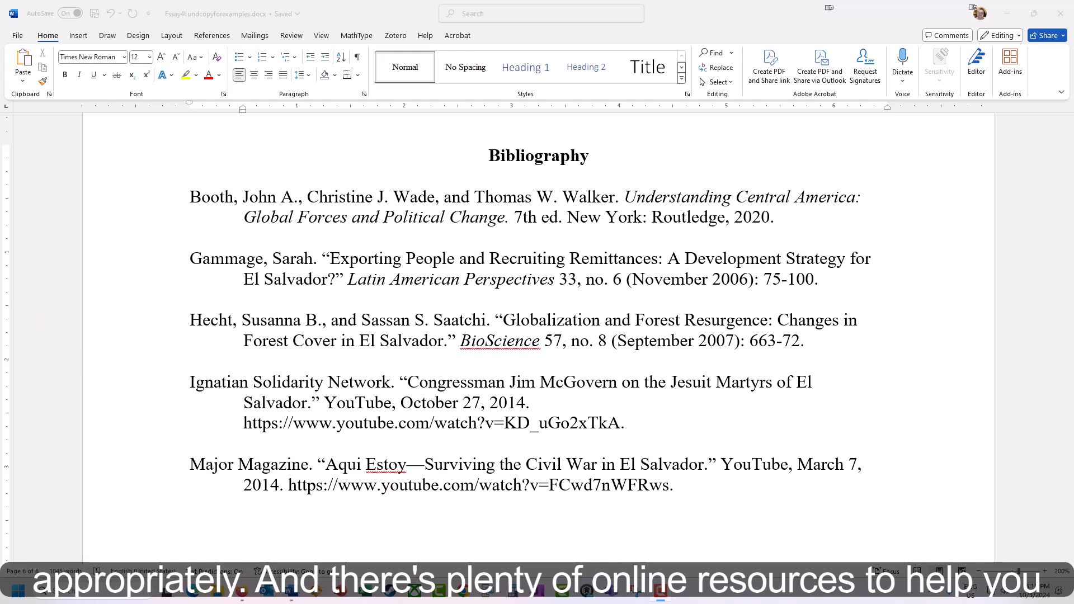
# Start a new bibliography entry above the "Exporting People" article with the footnote 12 author's full name, last name first, ending in a period
pyautogui.click(201, 259)
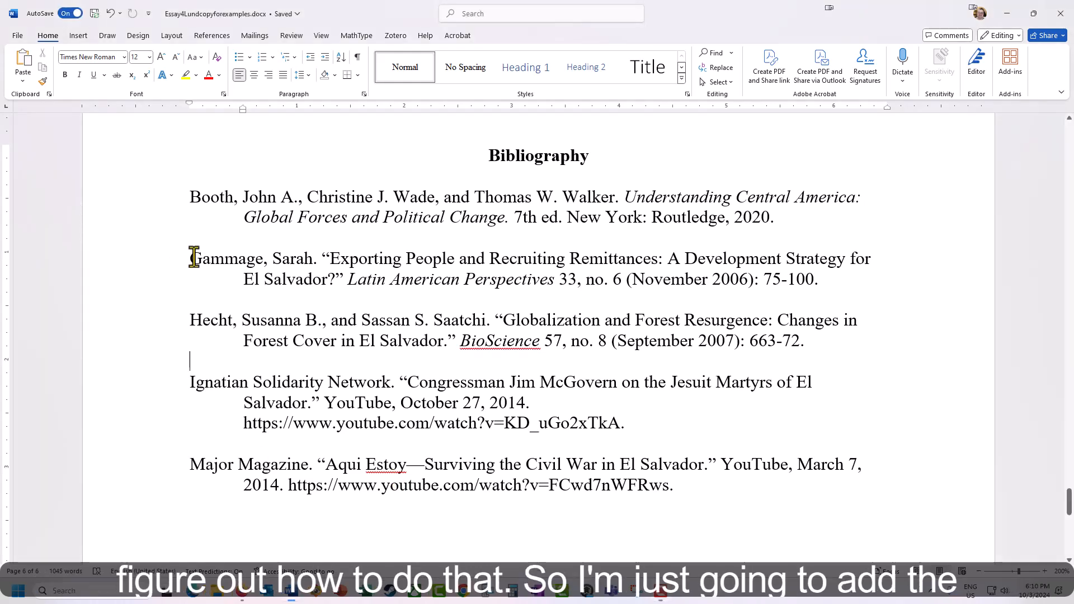
pyautogui.press('Return')
pyautogui.press('Up')
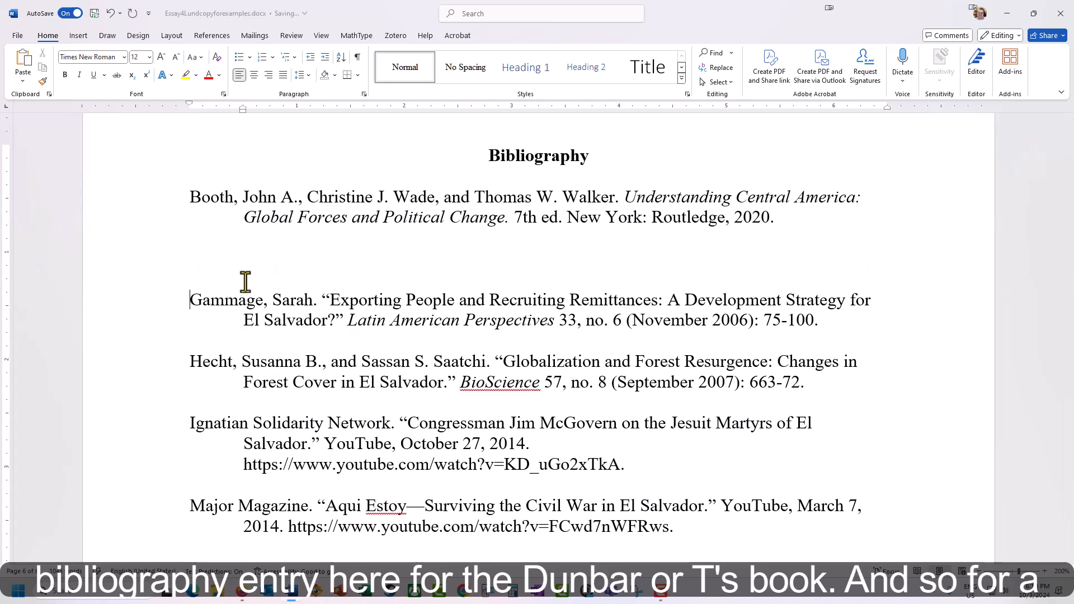
pyautogui.write('Dunbva')
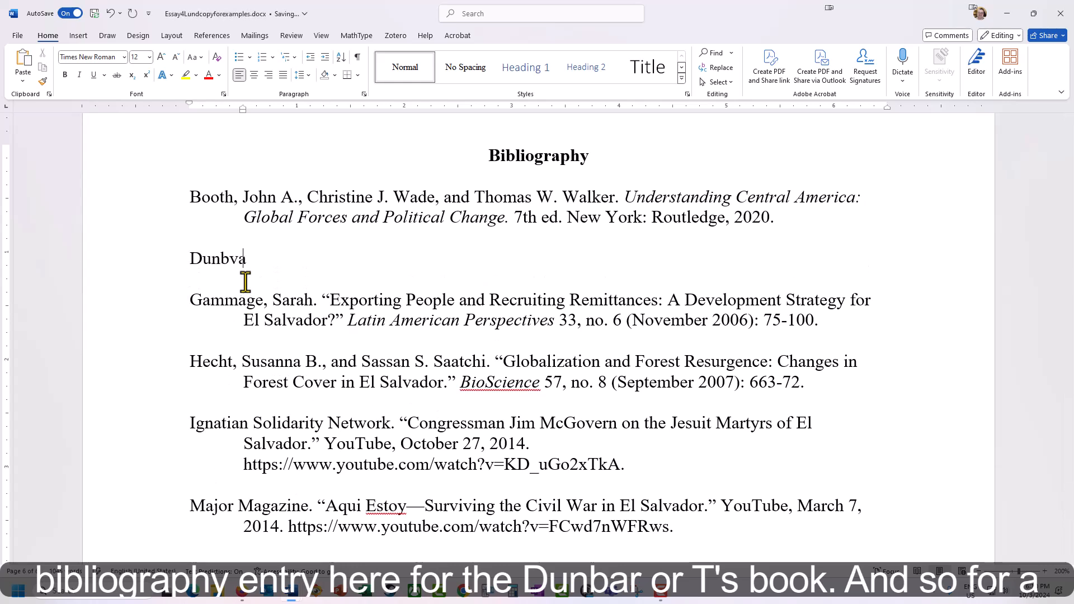
pyautogui.write('ar-Ortizm')
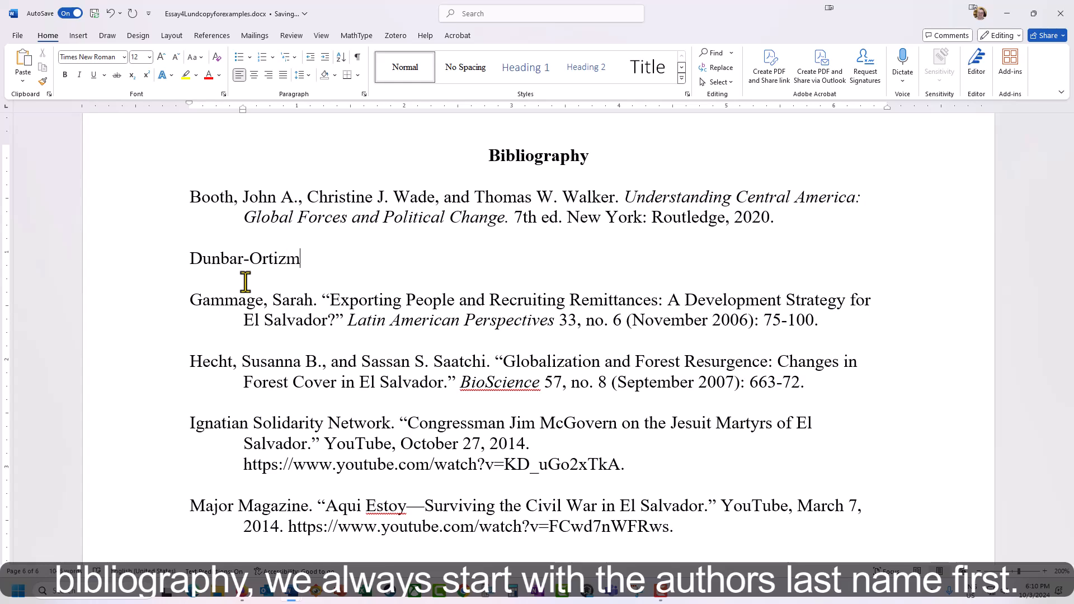
pyautogui.press('BackSpace')
pyautogui.write(', Roza')
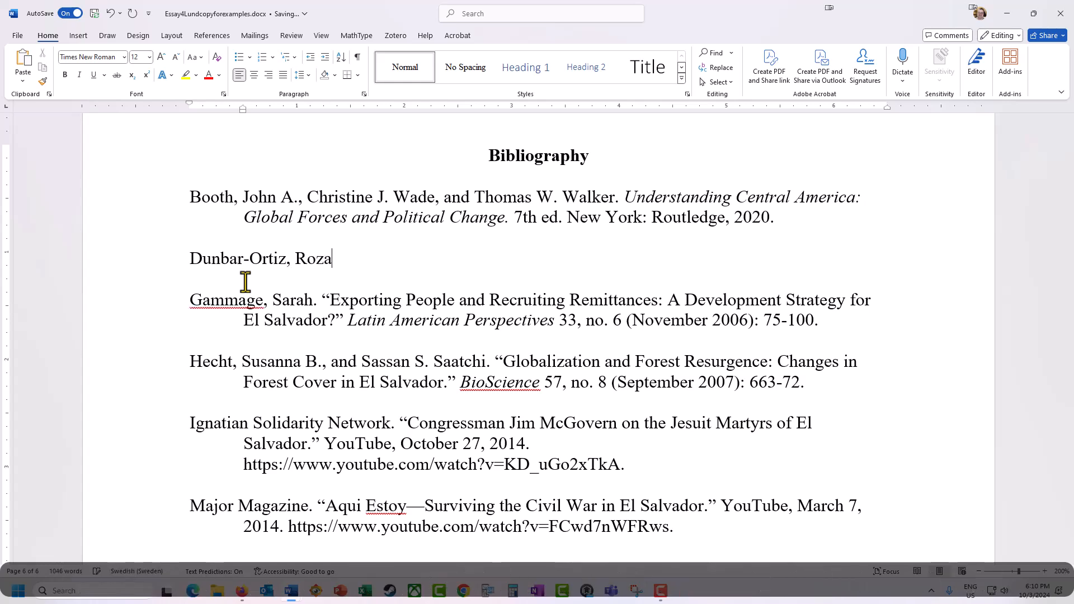
pyautogui.write('anne')
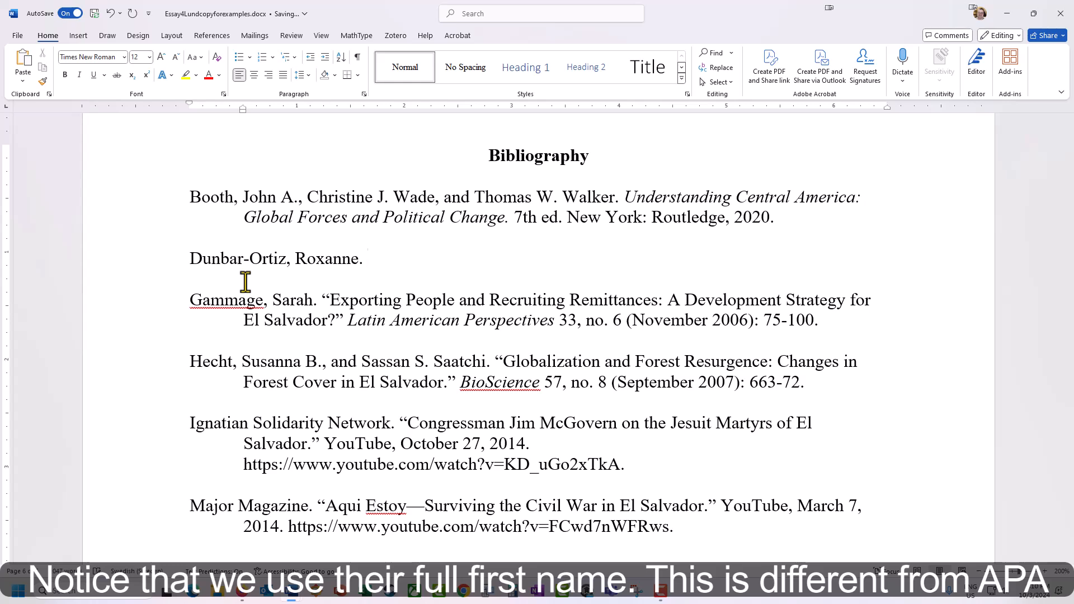
pyautogui.write('.')
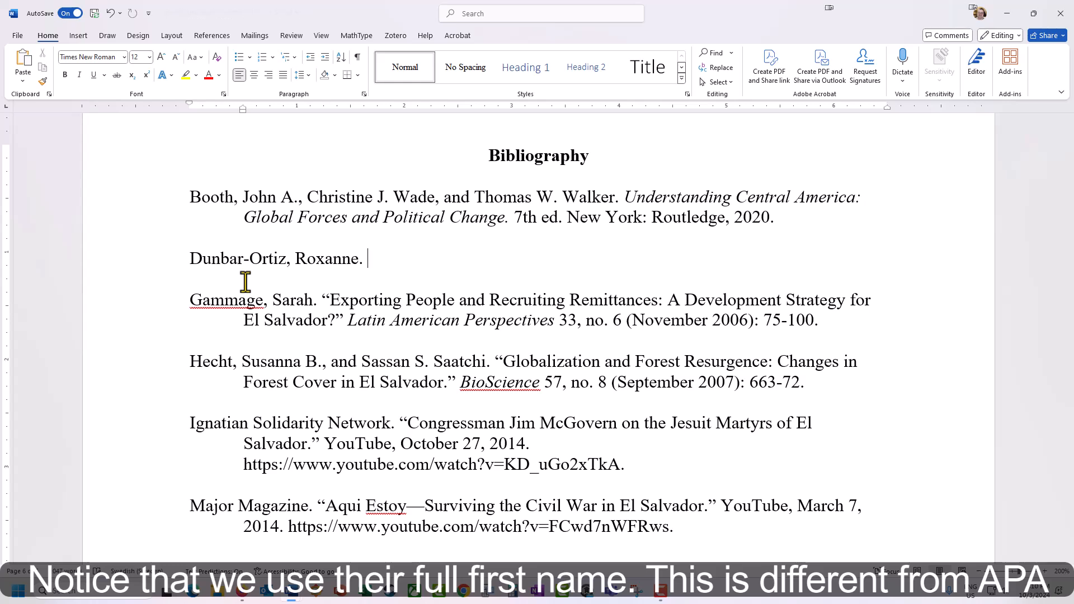
# Add the full book title "An Indigenous Peoples’ History of the United States." in italics after the author's name in the new bibliography entry
pyautogui.hotkey('ctrl', 'i')
pyautogui.write('Aninger')
pyautogui.press('BackSpace')
pyautogui.press('BackSpace')
pyautogui.press('BackSpace')
pyautogui.press('BackSpace')
pyautogui.press('BackSpace')
pyautogui.write('Inge')
pyautogui.write('digenous Pe')
pyautogui.write('ople')
pyautogui.write("s' History of the Unioted")
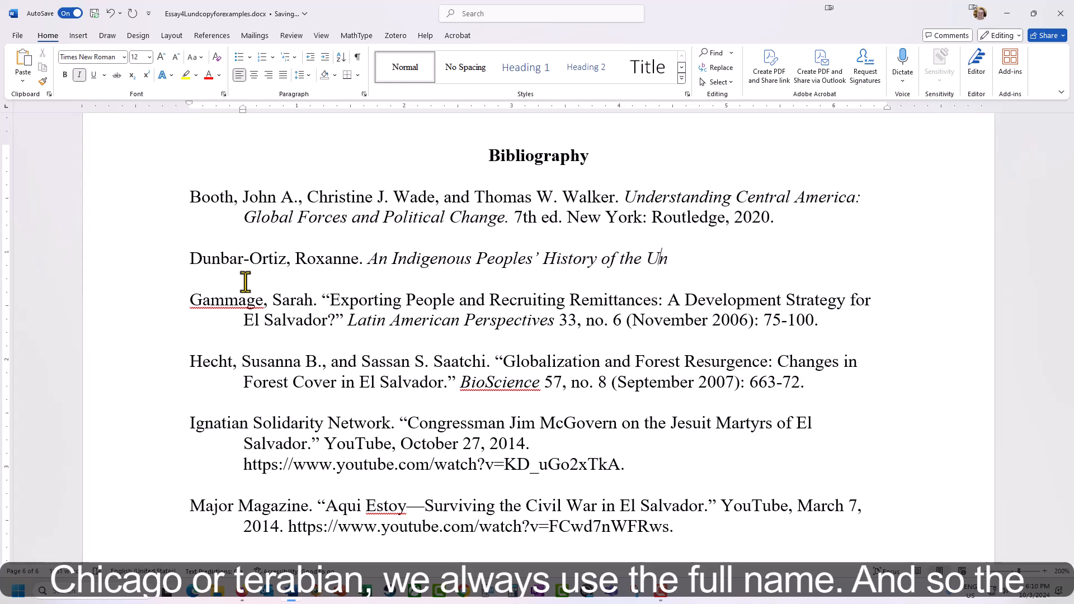
pyautogui.press('BackSpace')
pyautogui.press('BackSpace')
pyautogui.press('BackSpace')
pyautogui.write('States.')
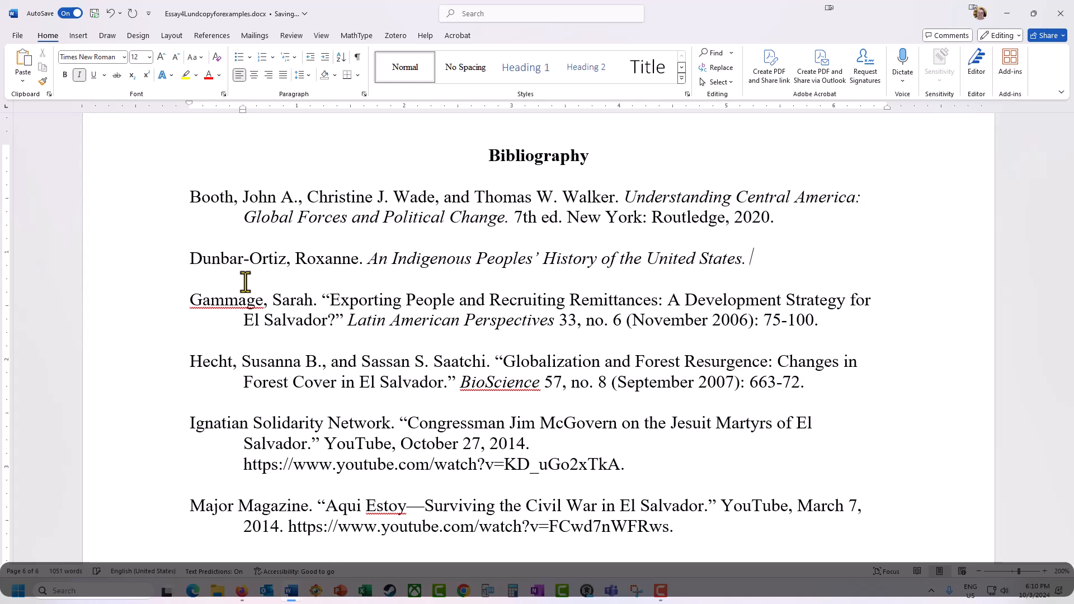
# Add the place of publication "Boston, MA" in regular type after the book title in the new bibliography entry
pyautogui.hotkey('ctrl', 'i')
pyautogui.write('s. Boston, MA')
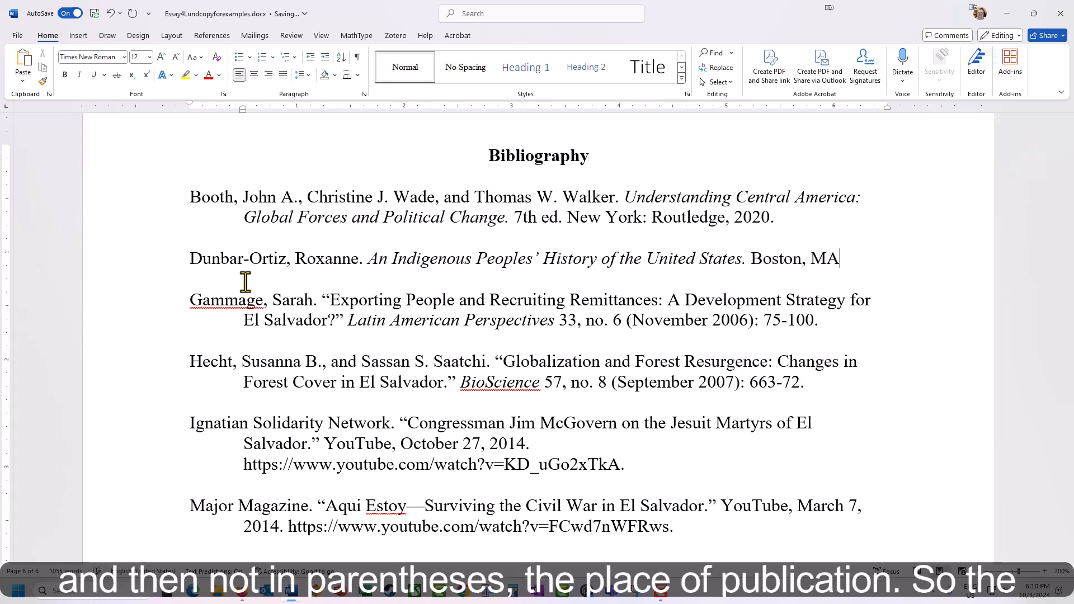